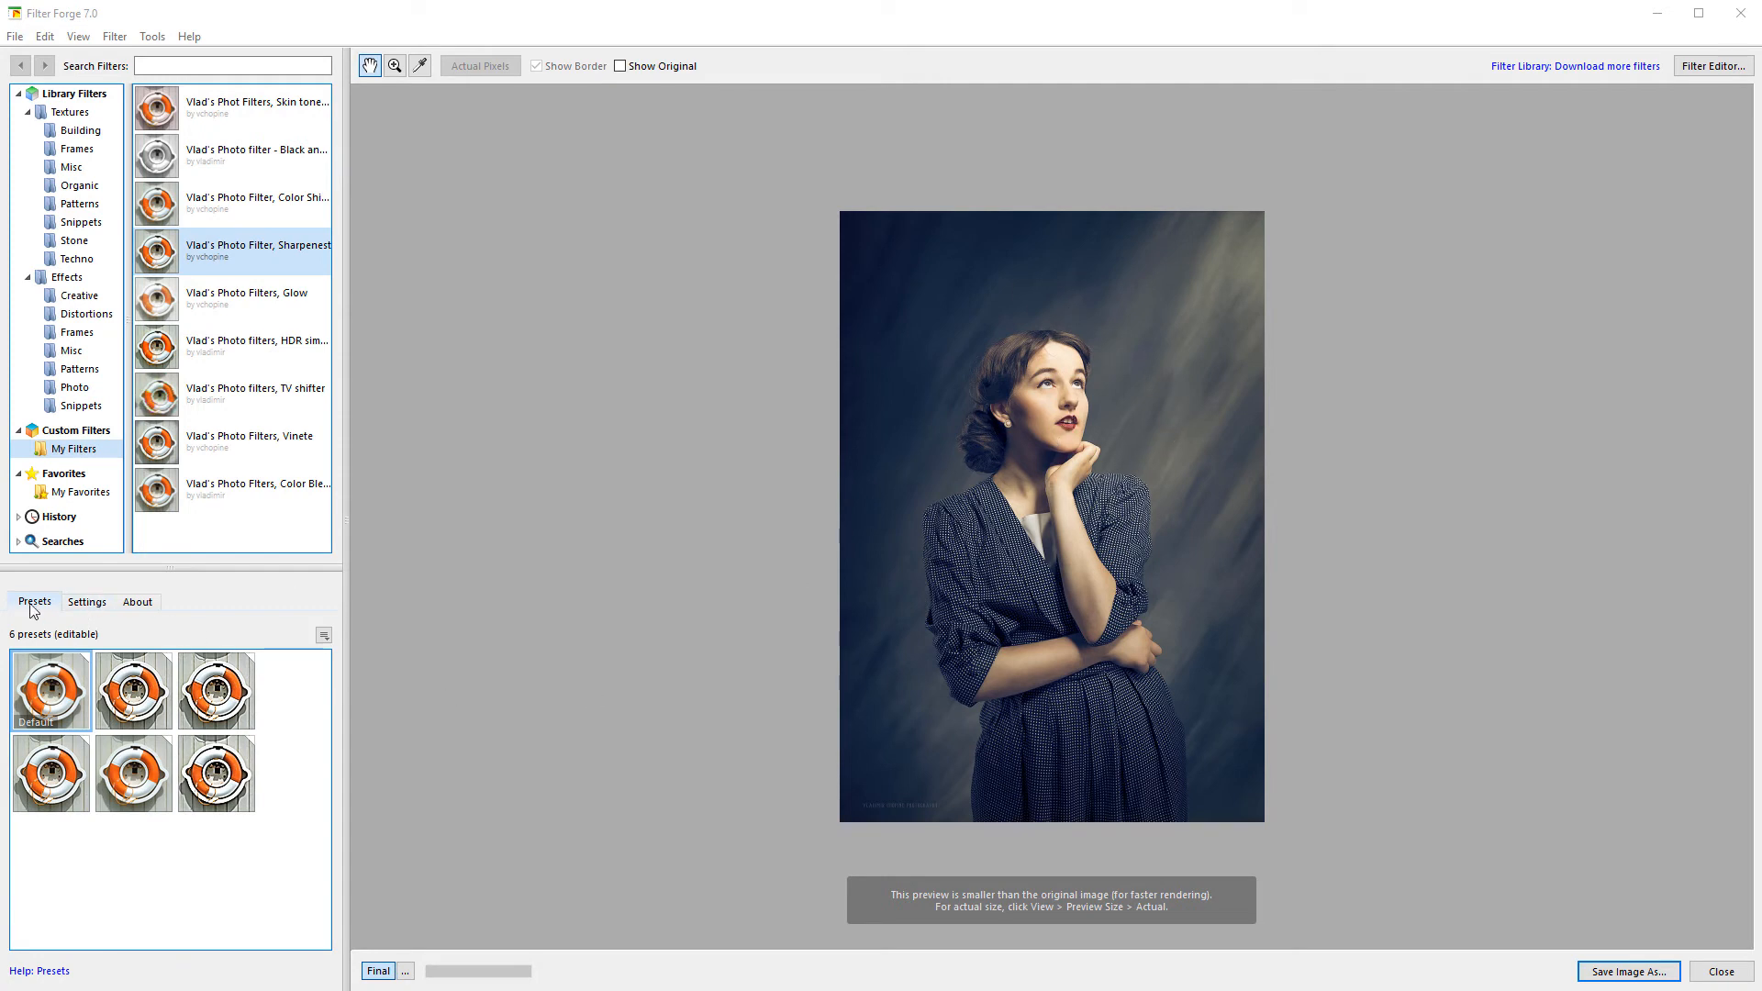
Step: Show the settings of the Sharpenest photo filter and open this filter for editing in the Filter Editor
left_click(88, 604)
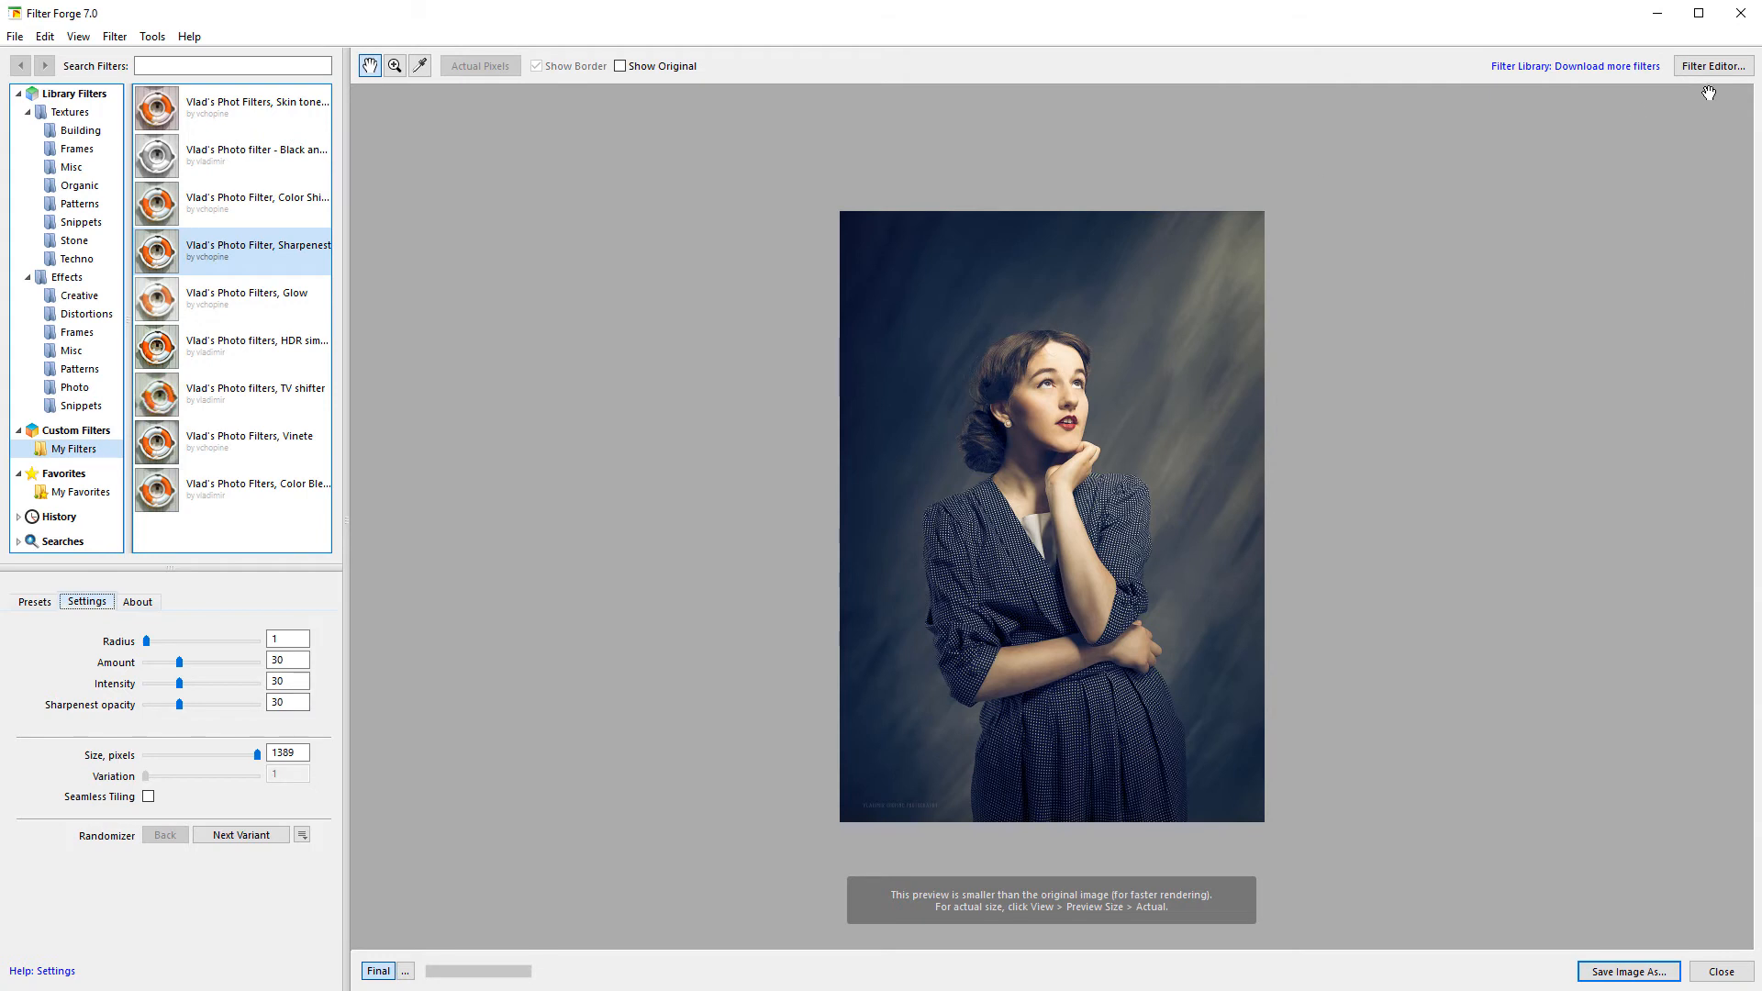
left_click(1737, 65)
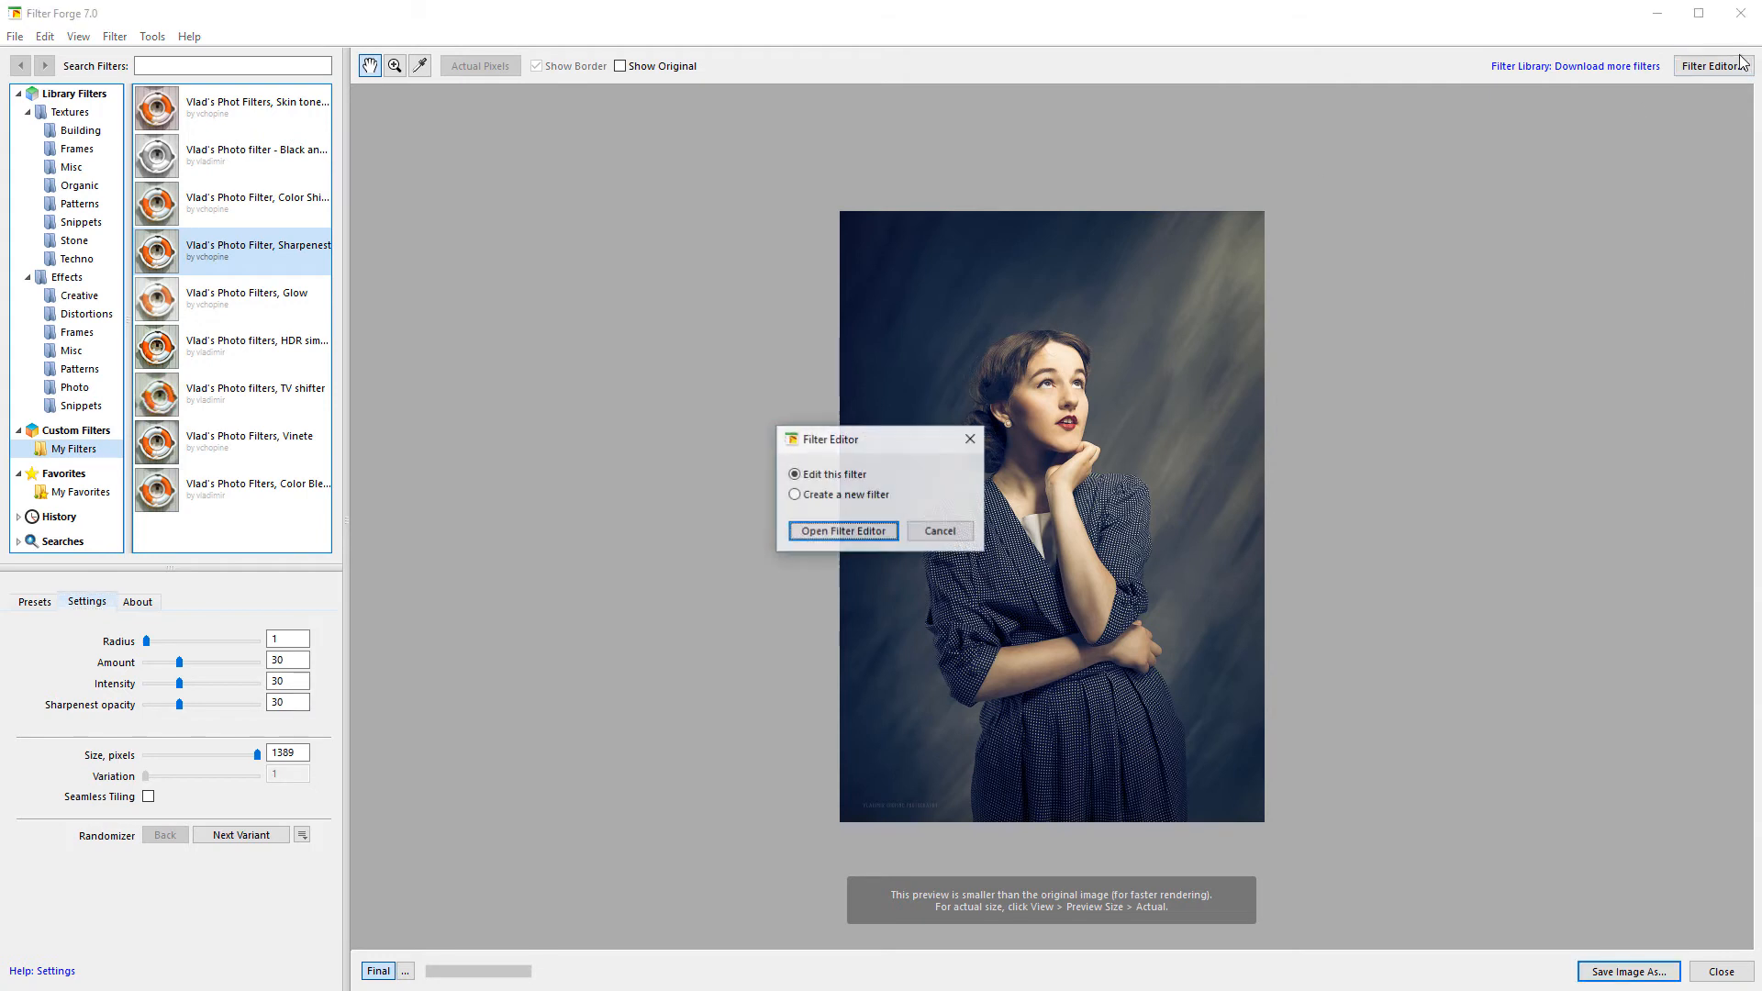
left_click(840, 527)
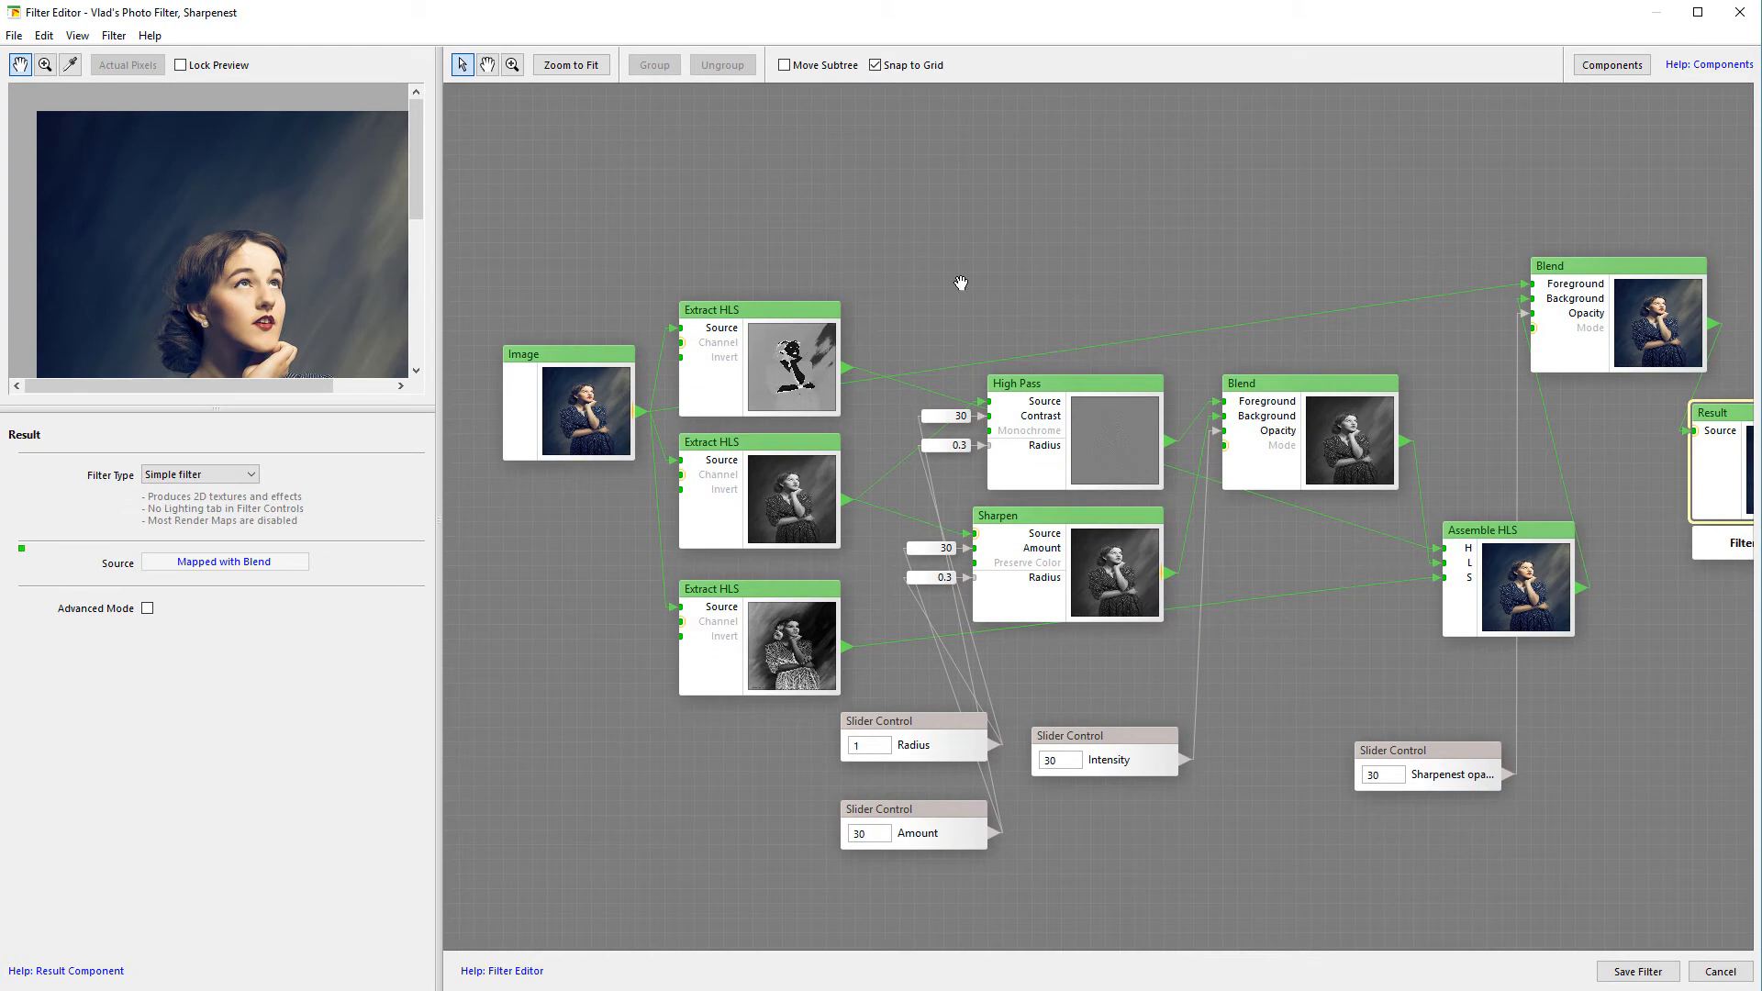
Step: Rearrange the Image component and the three Extract HLS components into a clear, evenly spaced column layout
left_click_drag(581, 303, 716, 581)
left_click_drag(720, 376, 599, 459)
left_click_drag(897, 330, 889, 265)
left_click(883, 452)
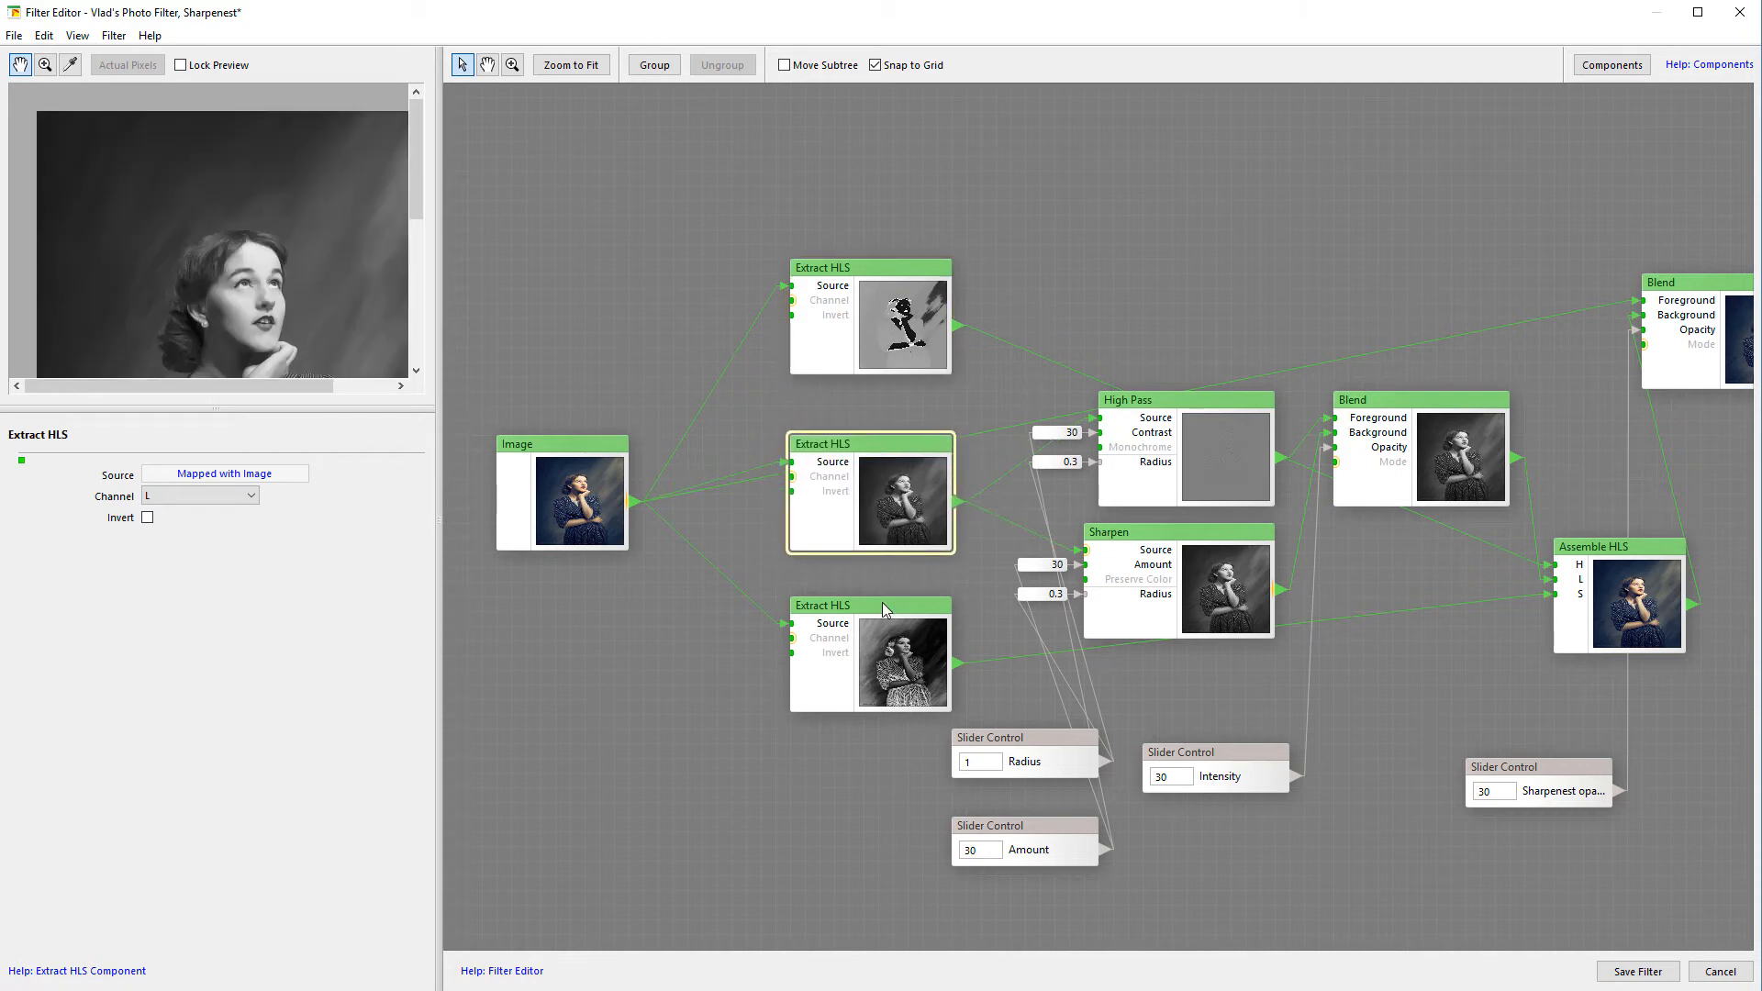
left_click_drag(881, 607, 881, 593)
Step: Examine the channel setting of each of the three Extract HLS components
left_click(909, 314)
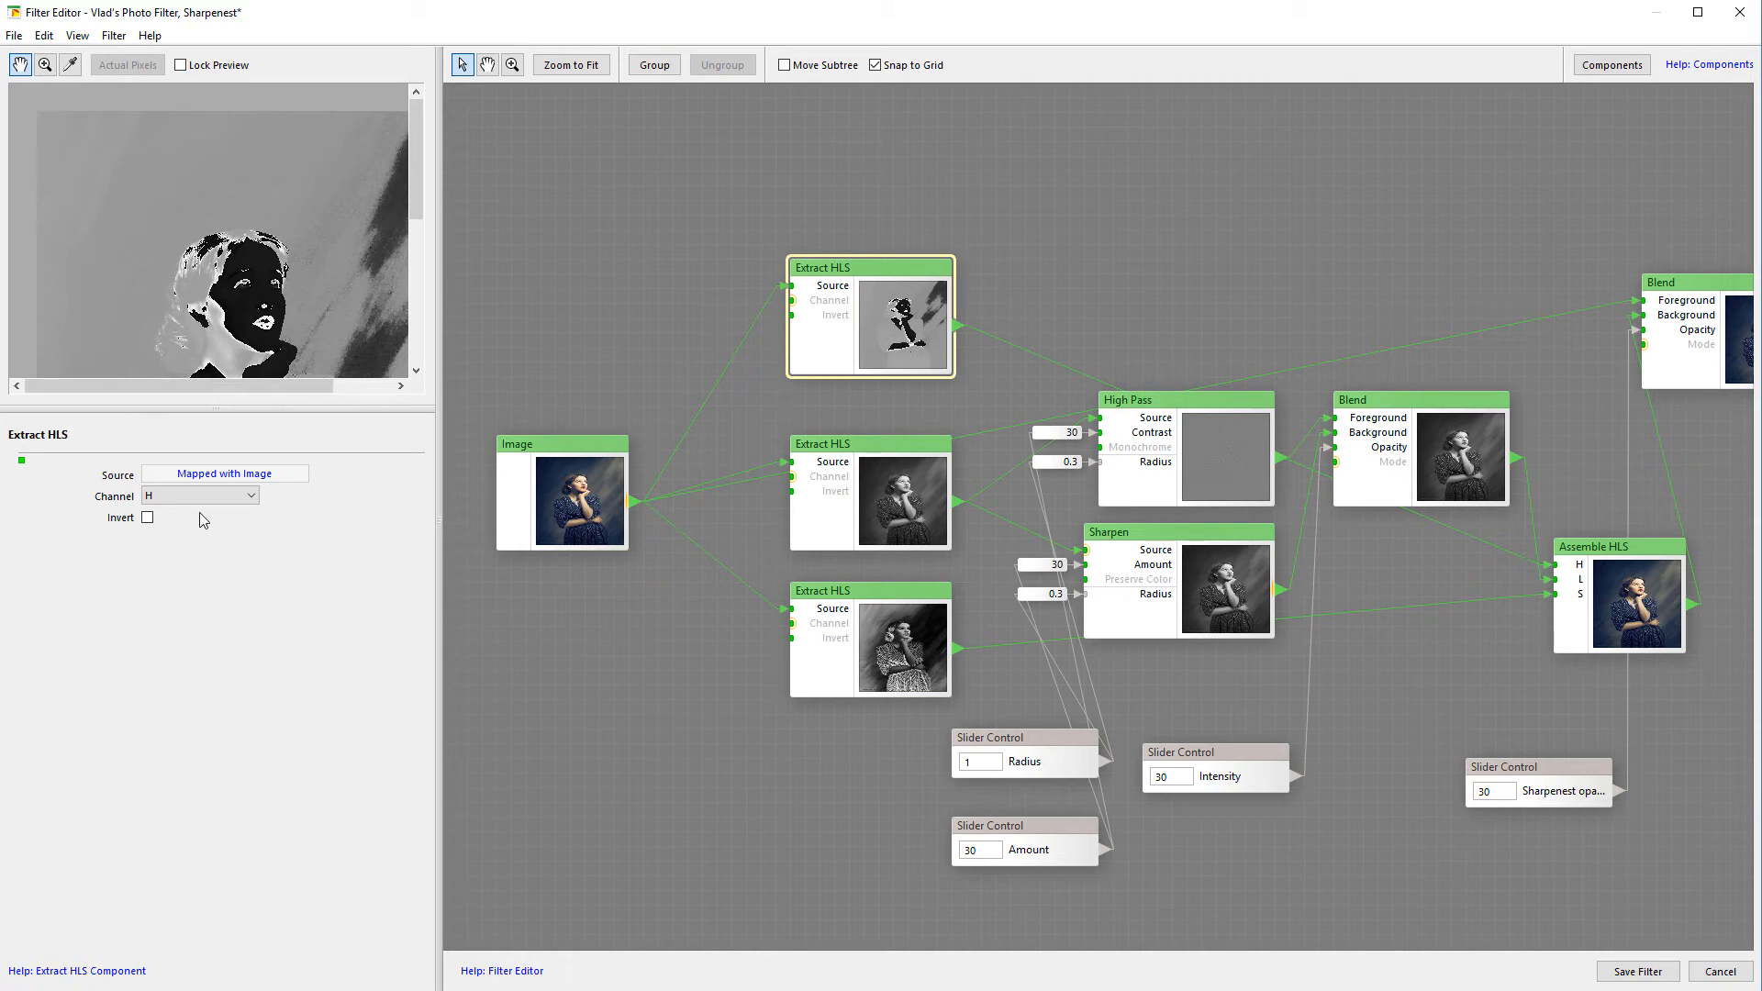
left_click(903, 455)
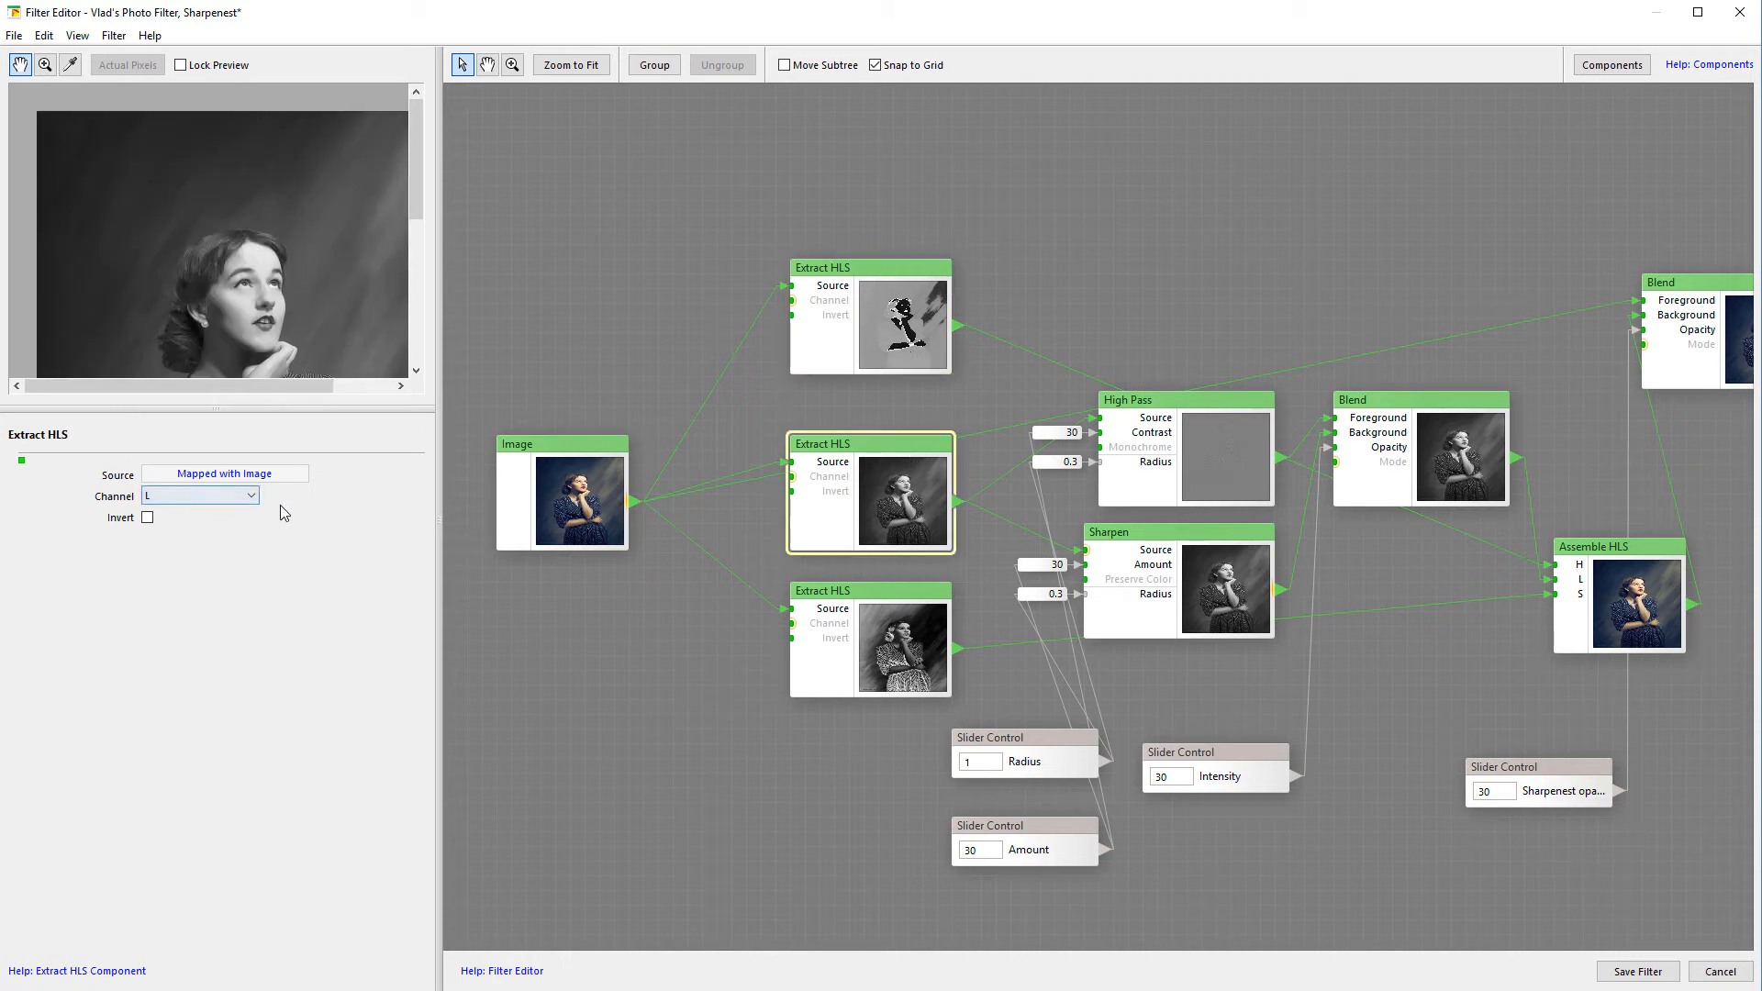
left_click(863, 625)
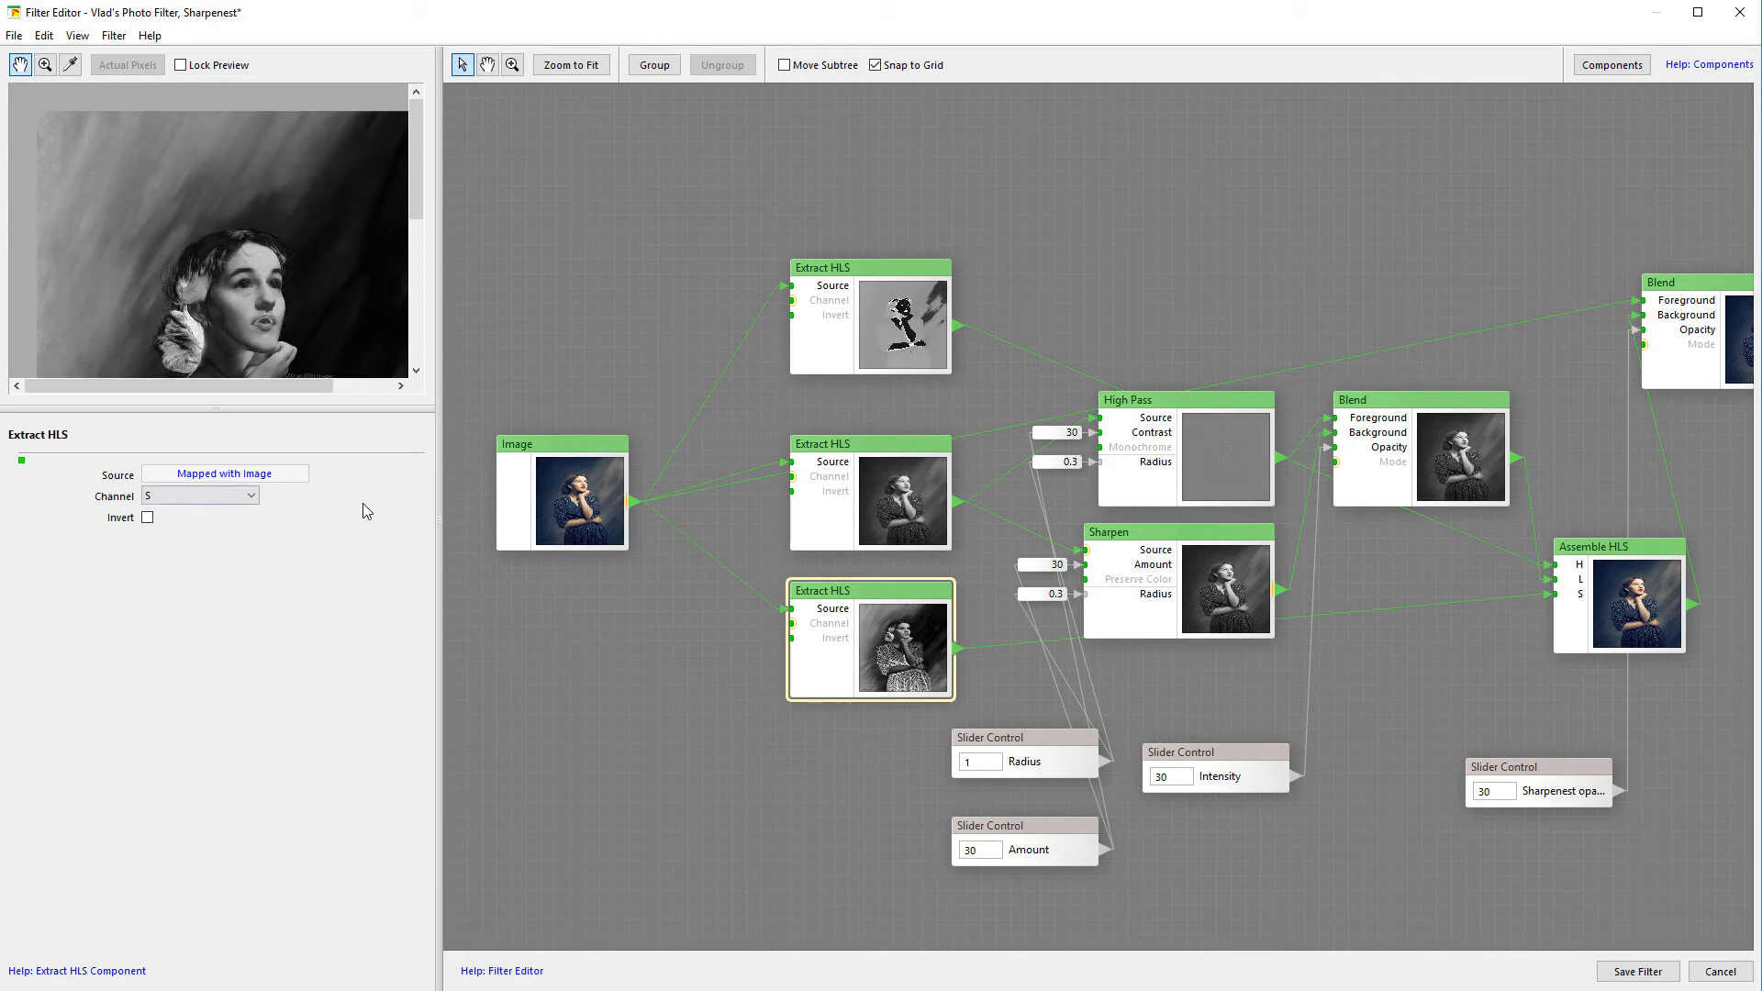
Step: Move the High Pass, Sharpen and first Blend components up, clear of the Extract HLS connections
left_click_drag(1384, 609, 1215, 701)
left_click_drag(1060, 487, 1294, 193)
left_click_drag(1266, 514, 1347, 316)
left_click_drag(1010, 620, 1022, 122)
left_click_drag(1188, 624, 1272, 461)
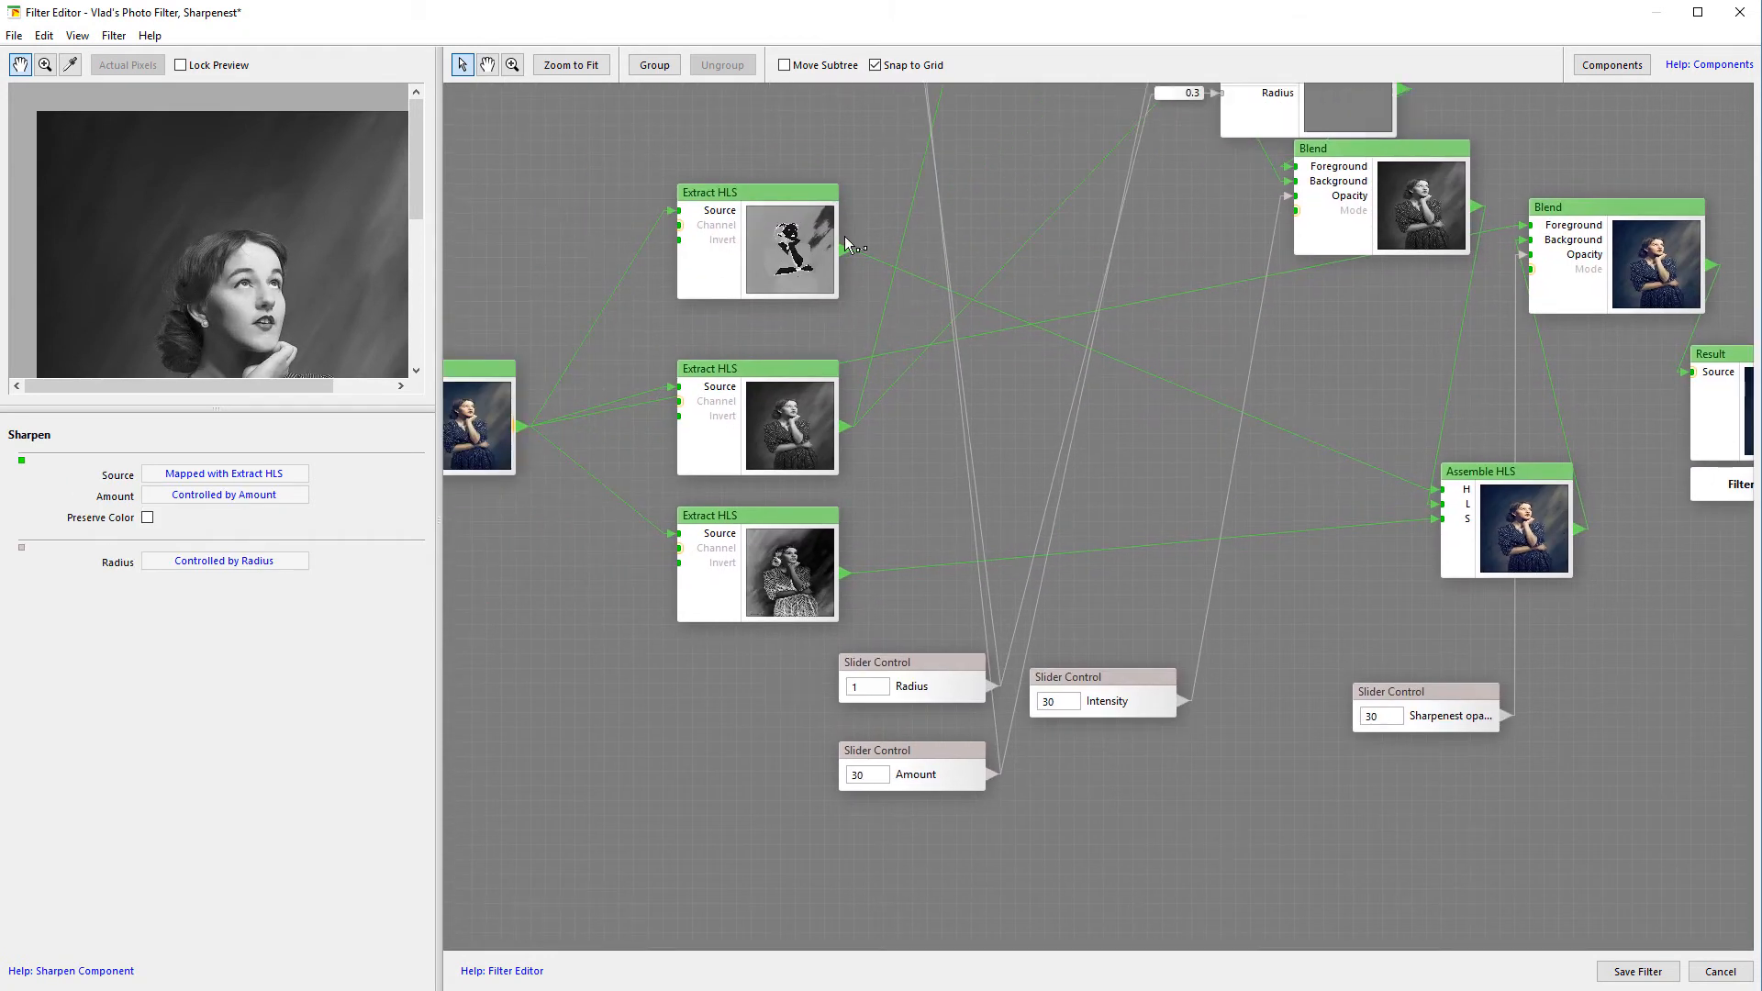
Step: Examine which components feed the H, L and S inputs of Assemble HLS
left_click(718, 201)
left_click_drag(1347, 558, 1116, 664)
left_click(1212, 528)
left_click_drag(966, 426, 997, 676)
left_click_drag(1199, 710, 1047, 683)
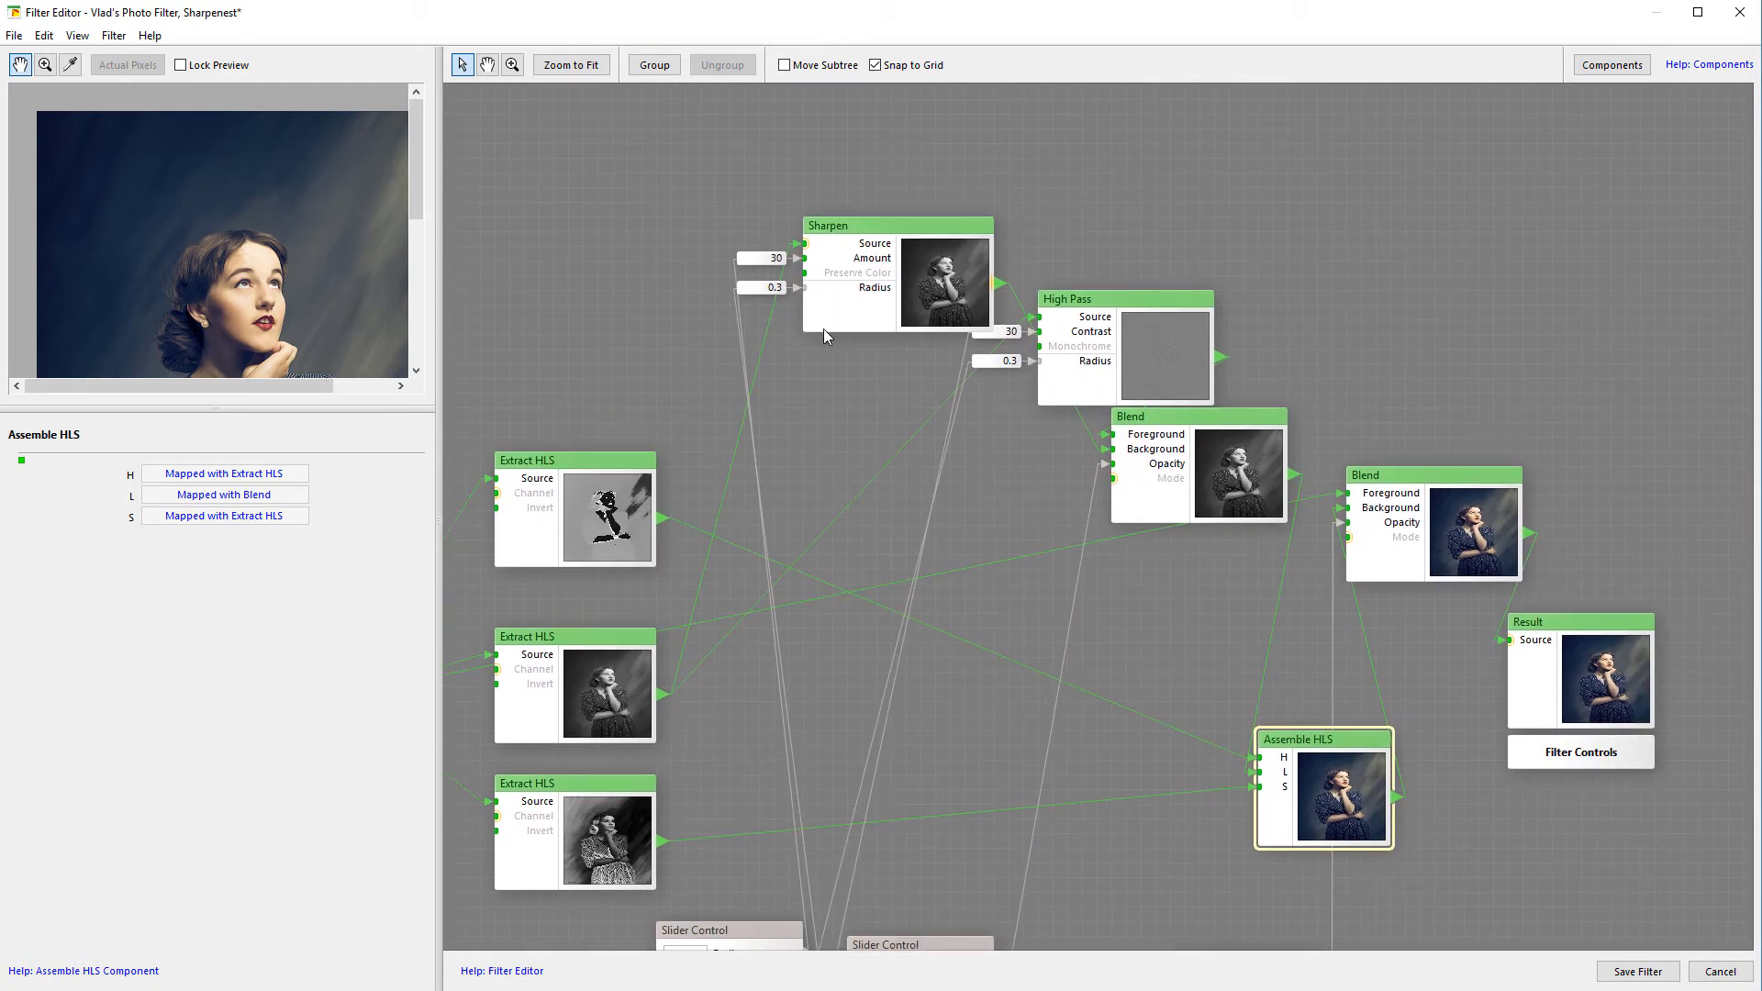
left_click_drag(1025, 563, 1044, 485)
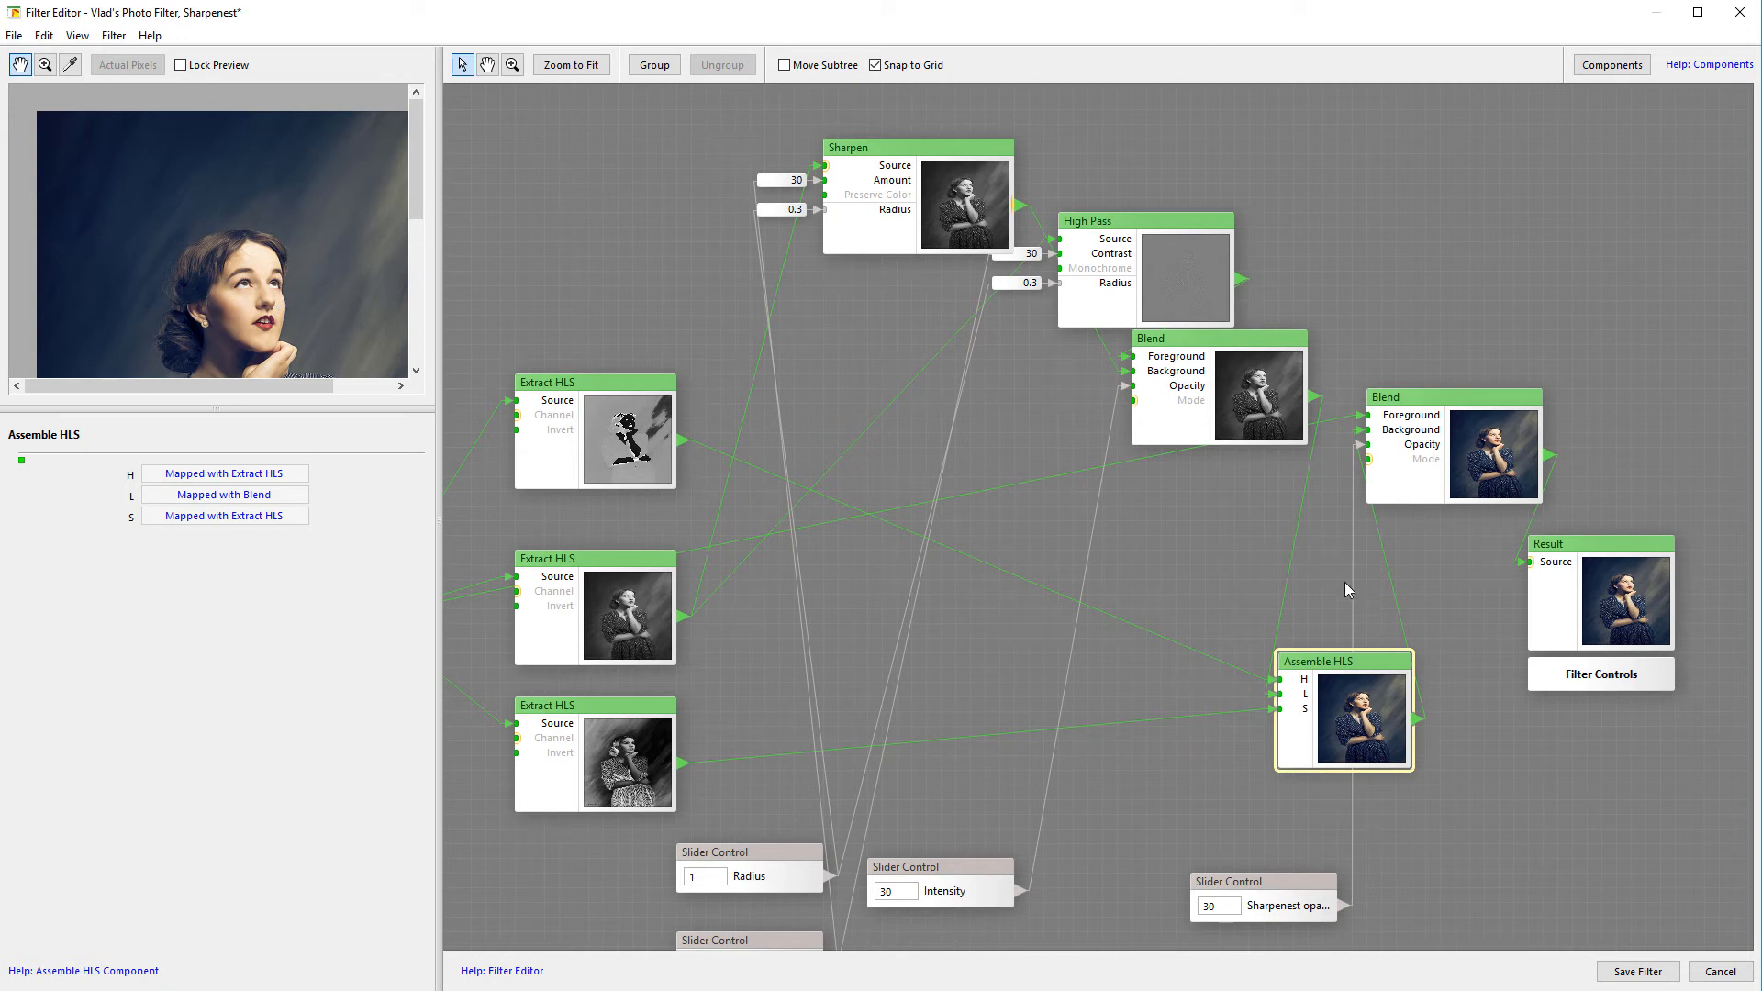
Step: Move the Result and final Blend components farther out, beyond Assemble HLS
left_click_drag(1377, 555, 1099, 436)
left_click_drag(1364, 426, 1717, 454)
left_click_drag(1147, 289, 1336, 434)
left_click_drag(711, 452, 1083, 537)
Step: Move the Radius, Amount and Intensity sliders near the sharpening components and the Sharpenest opacity slider near the final Blend
left_click_drag(872, 843, 724, 121)
left_click_drag(872, 922, 740, 231)
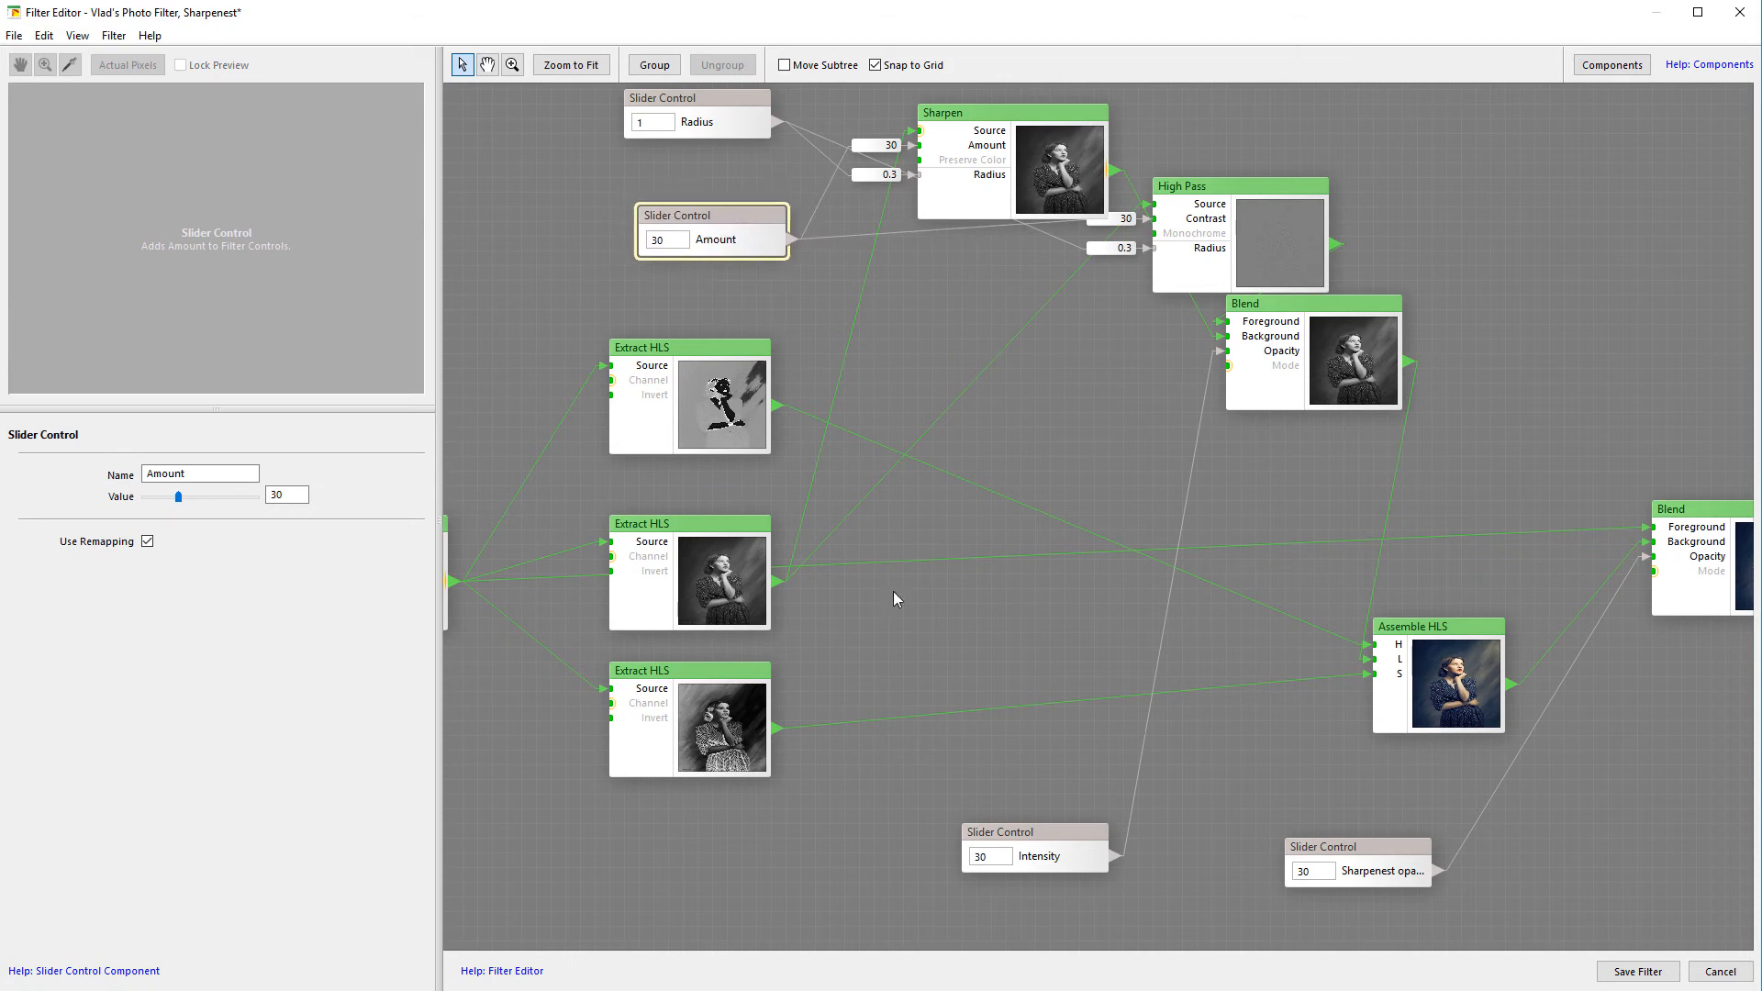
left_click_drag(1019, 867, 535, 311)
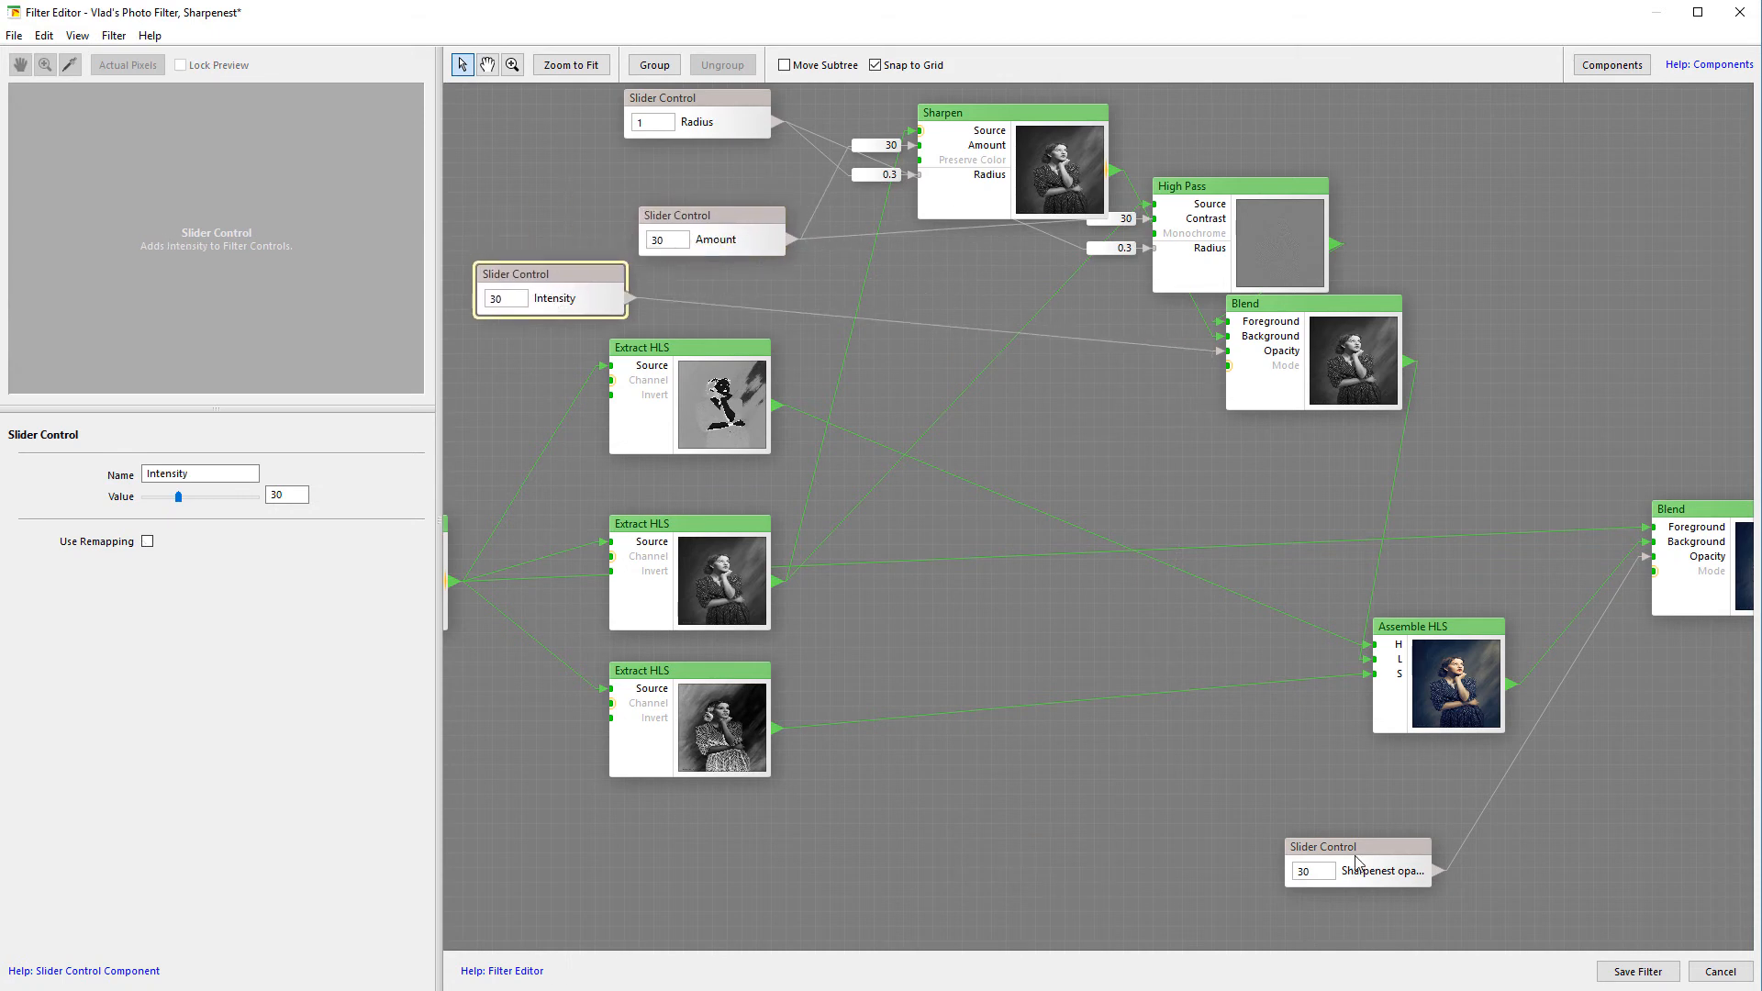
left_click_drag(1358, 867, 1576, 350)
Step: Spread out the Sharpen, High Pass and first Blend components so they no longer overlap
left_click_drag(1068, 122, 934, 295)
left_click_drag(1173, 483, 1231, 351)
left_click_drag(1230, 584, 1285, 525)
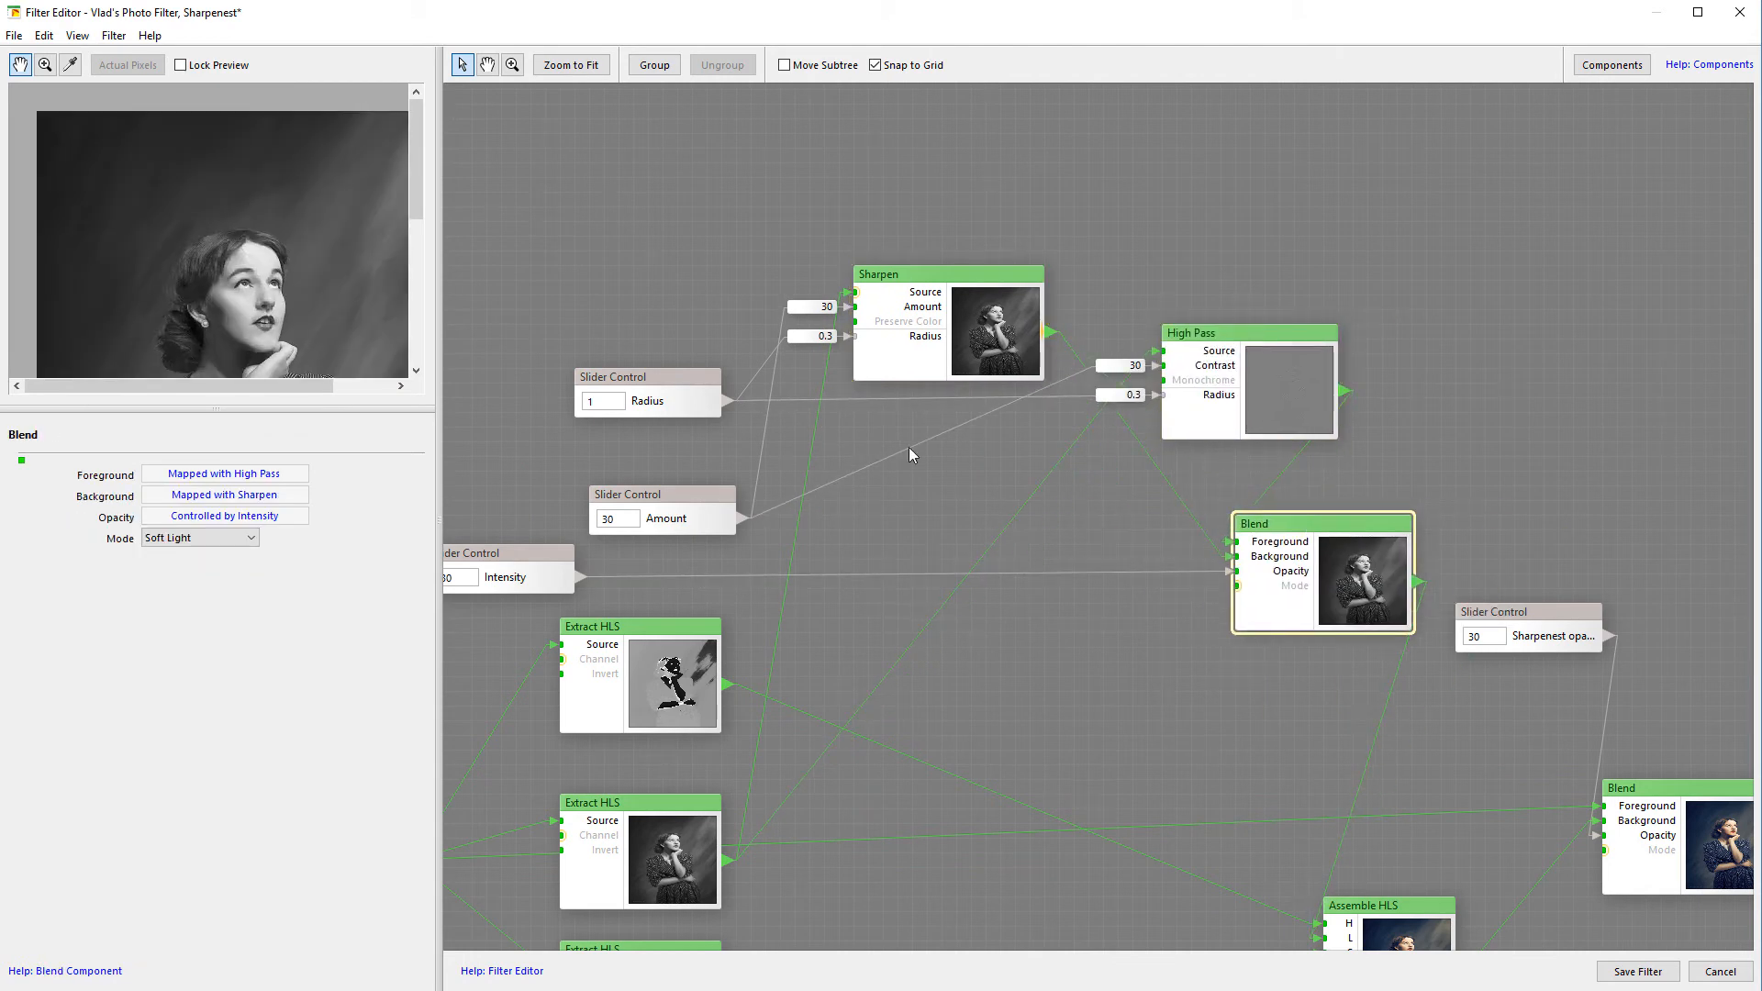
Step: Bring the Amount slider closer to Radius and place the Intensity slider in the same column
left_click_drag(922, 497, 1077, 469)
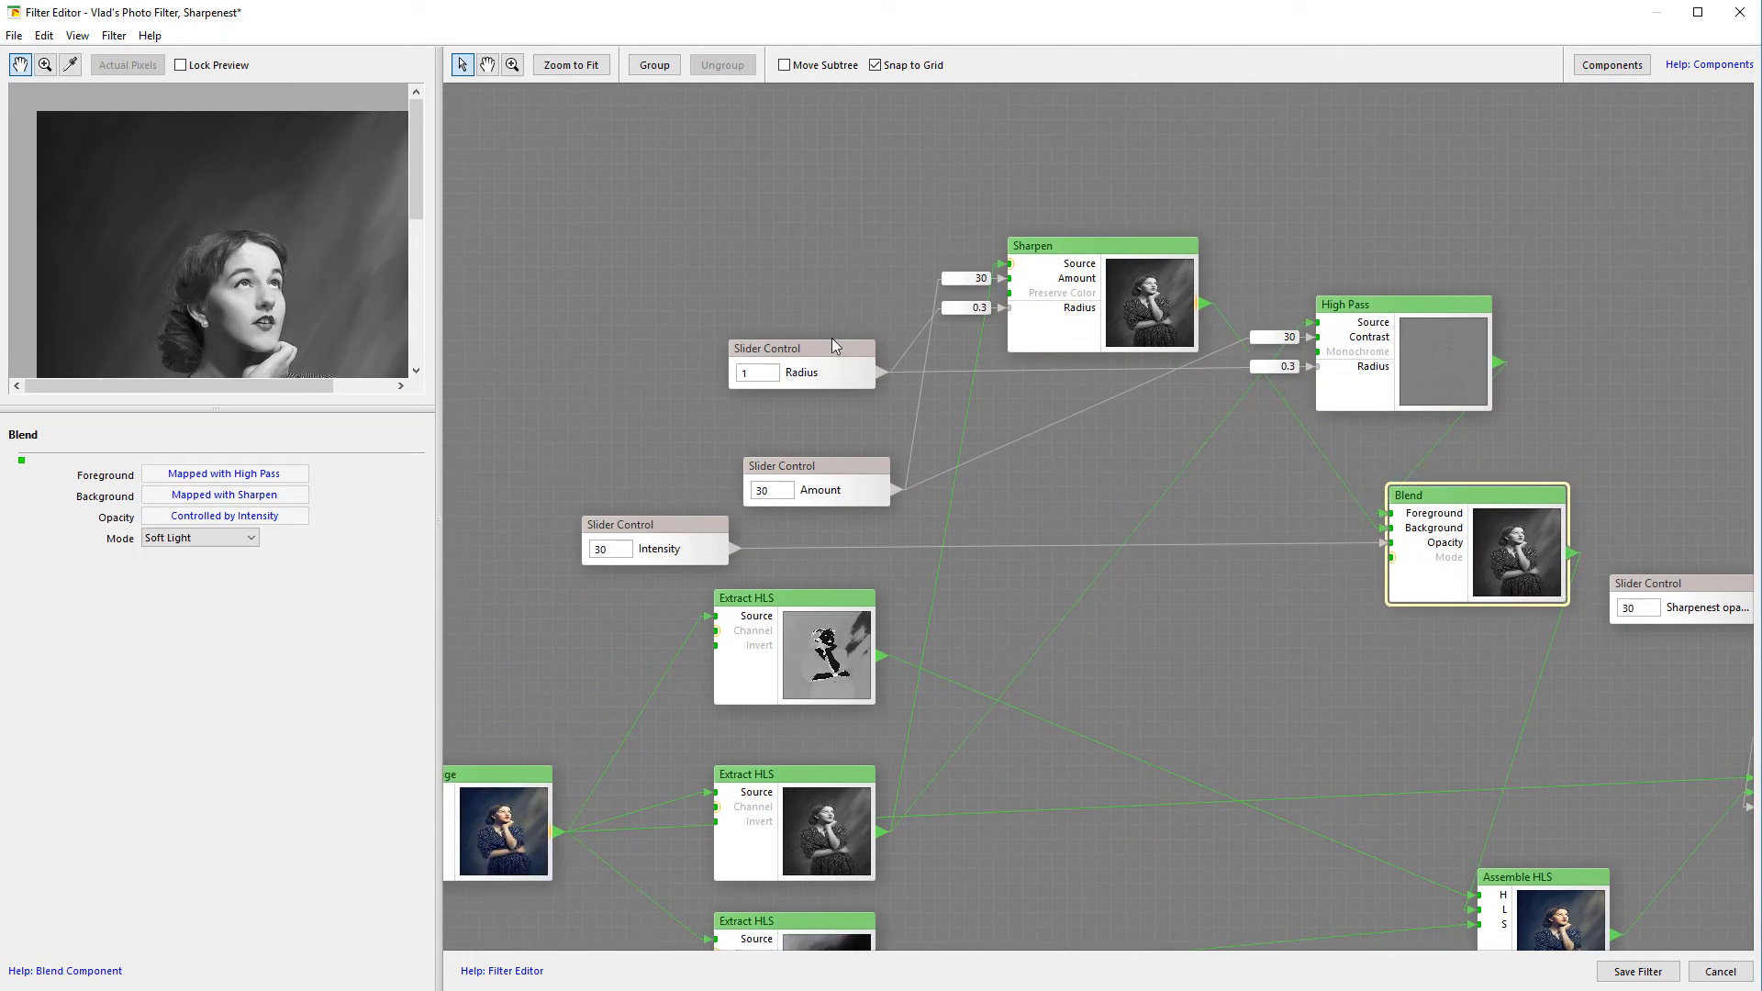
left_click_drag(799, 468, 799, 424)
left_click_drag(699, 532, 830, 519)
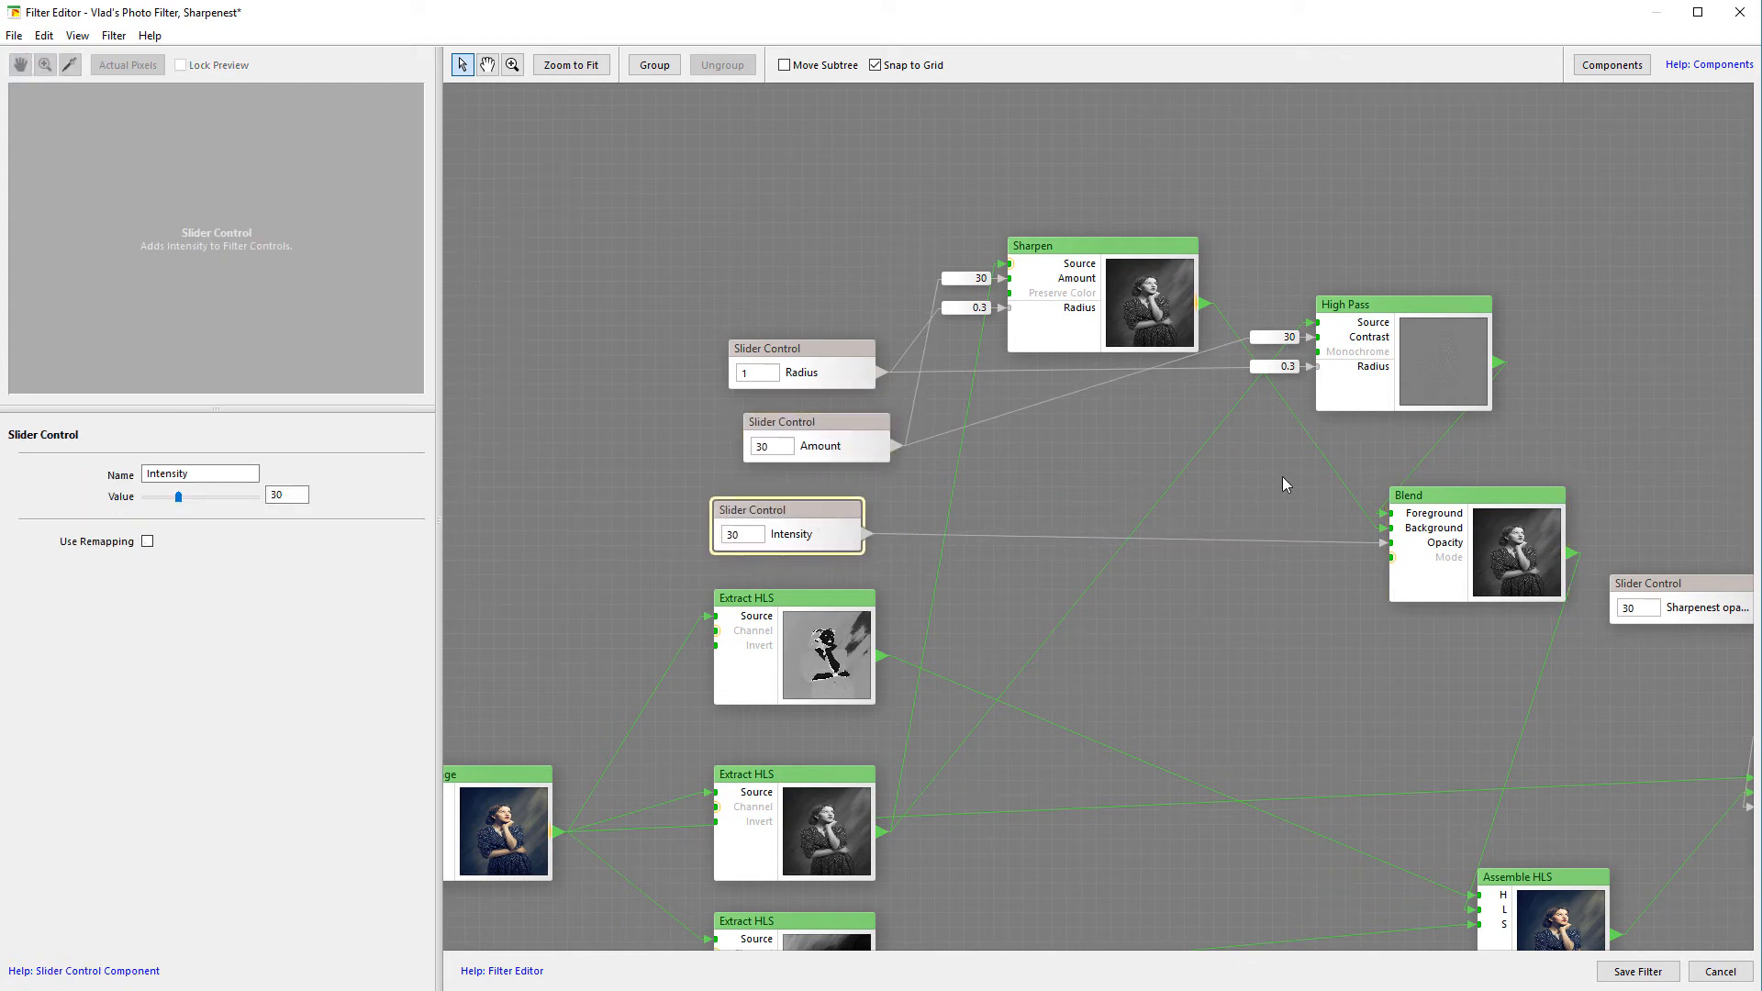
Step: Shift the Sharpen and High Pass components up and back to leave more room around their connections
left_click_drag(1296, 477, 1157, 453)
left_click(1043, 297)
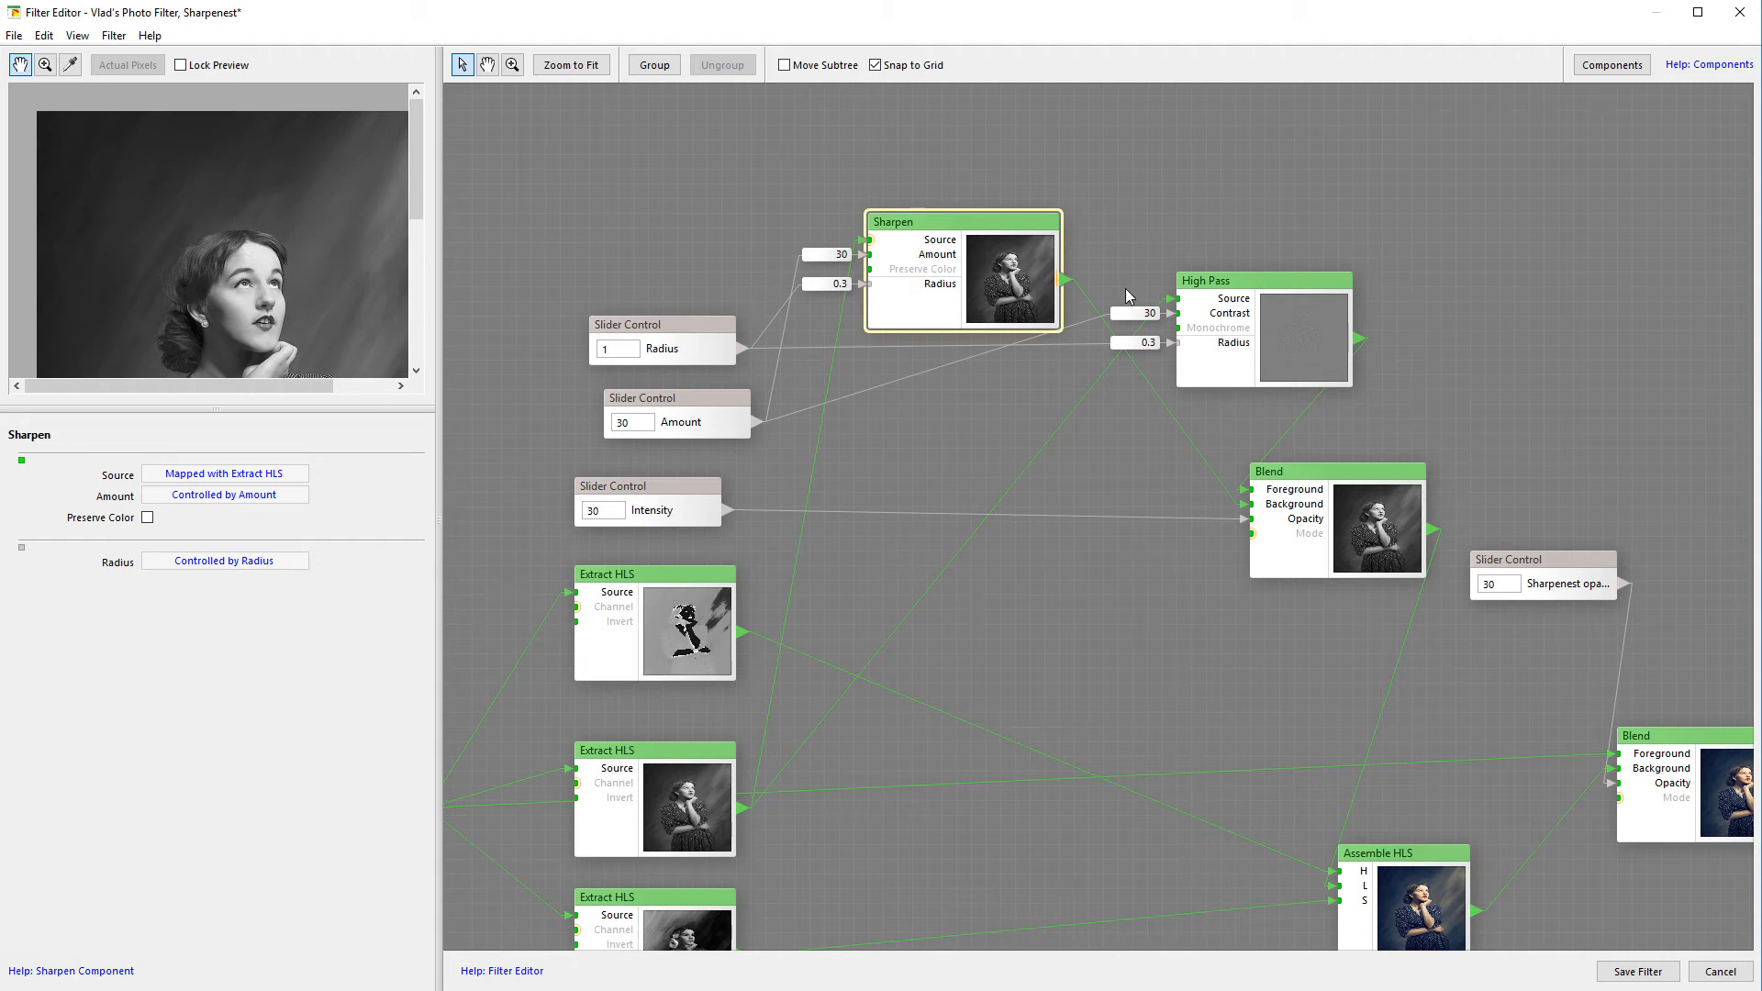
left_click_drag(988, 228, 958, 198)
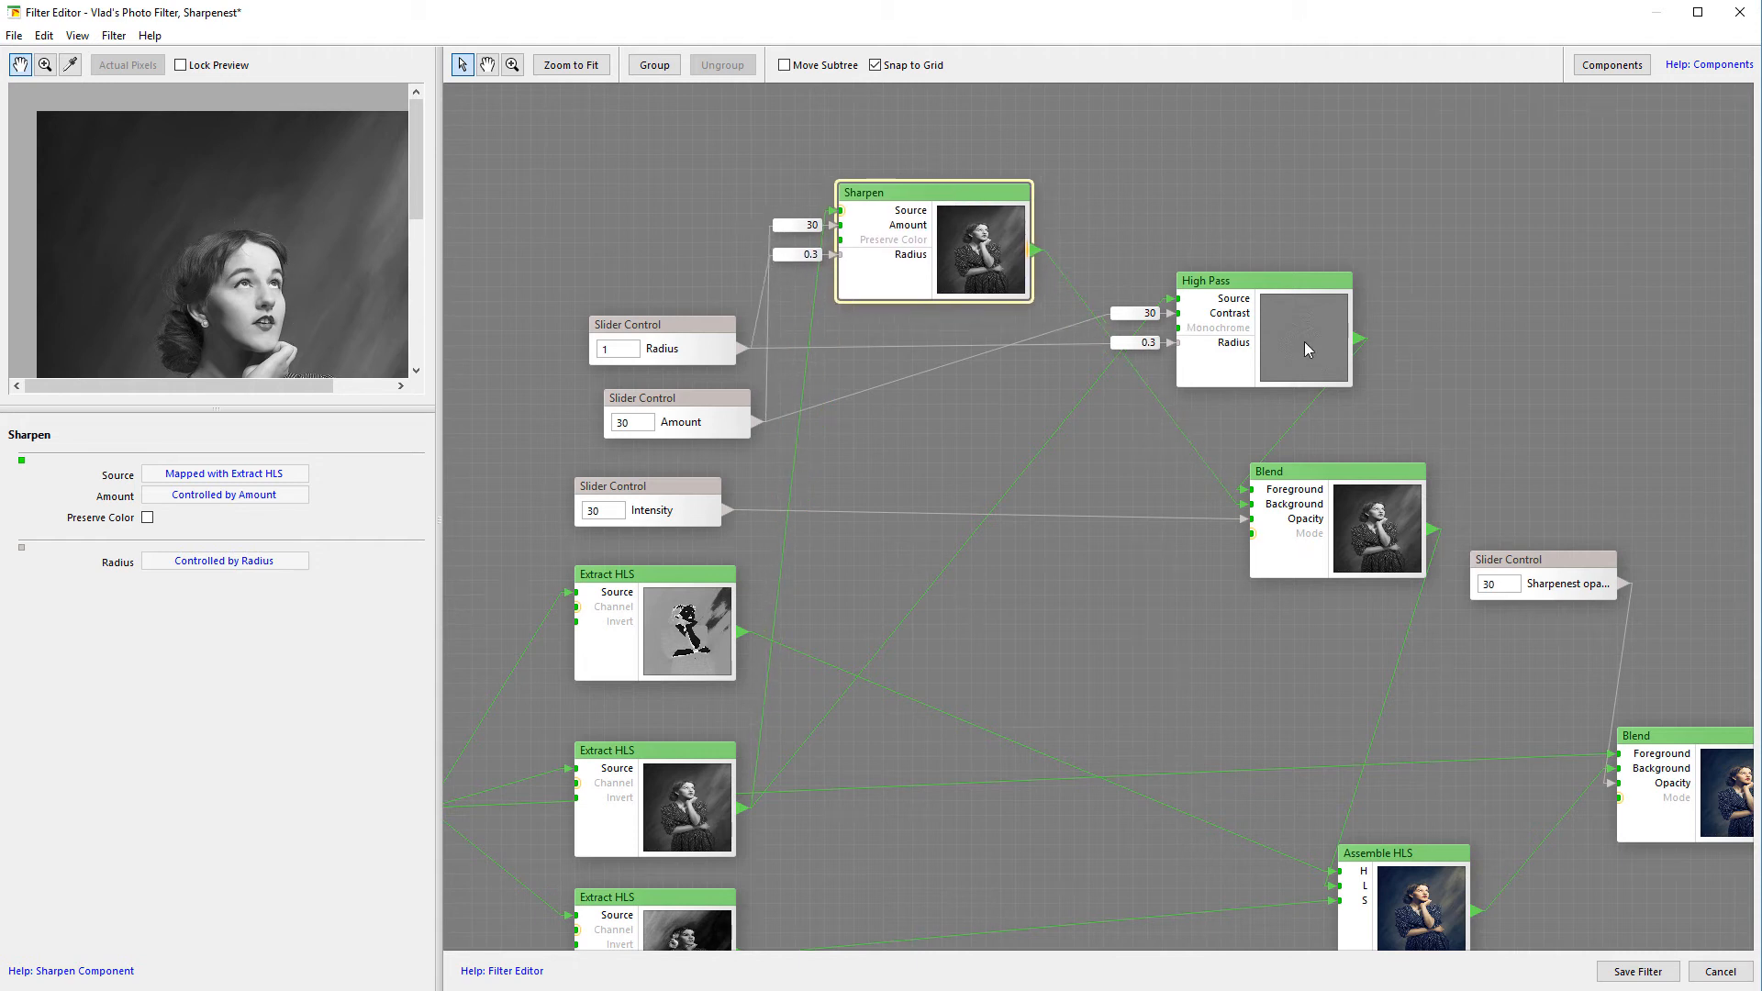
left_click_drag(1289, 305, 1246, 277)
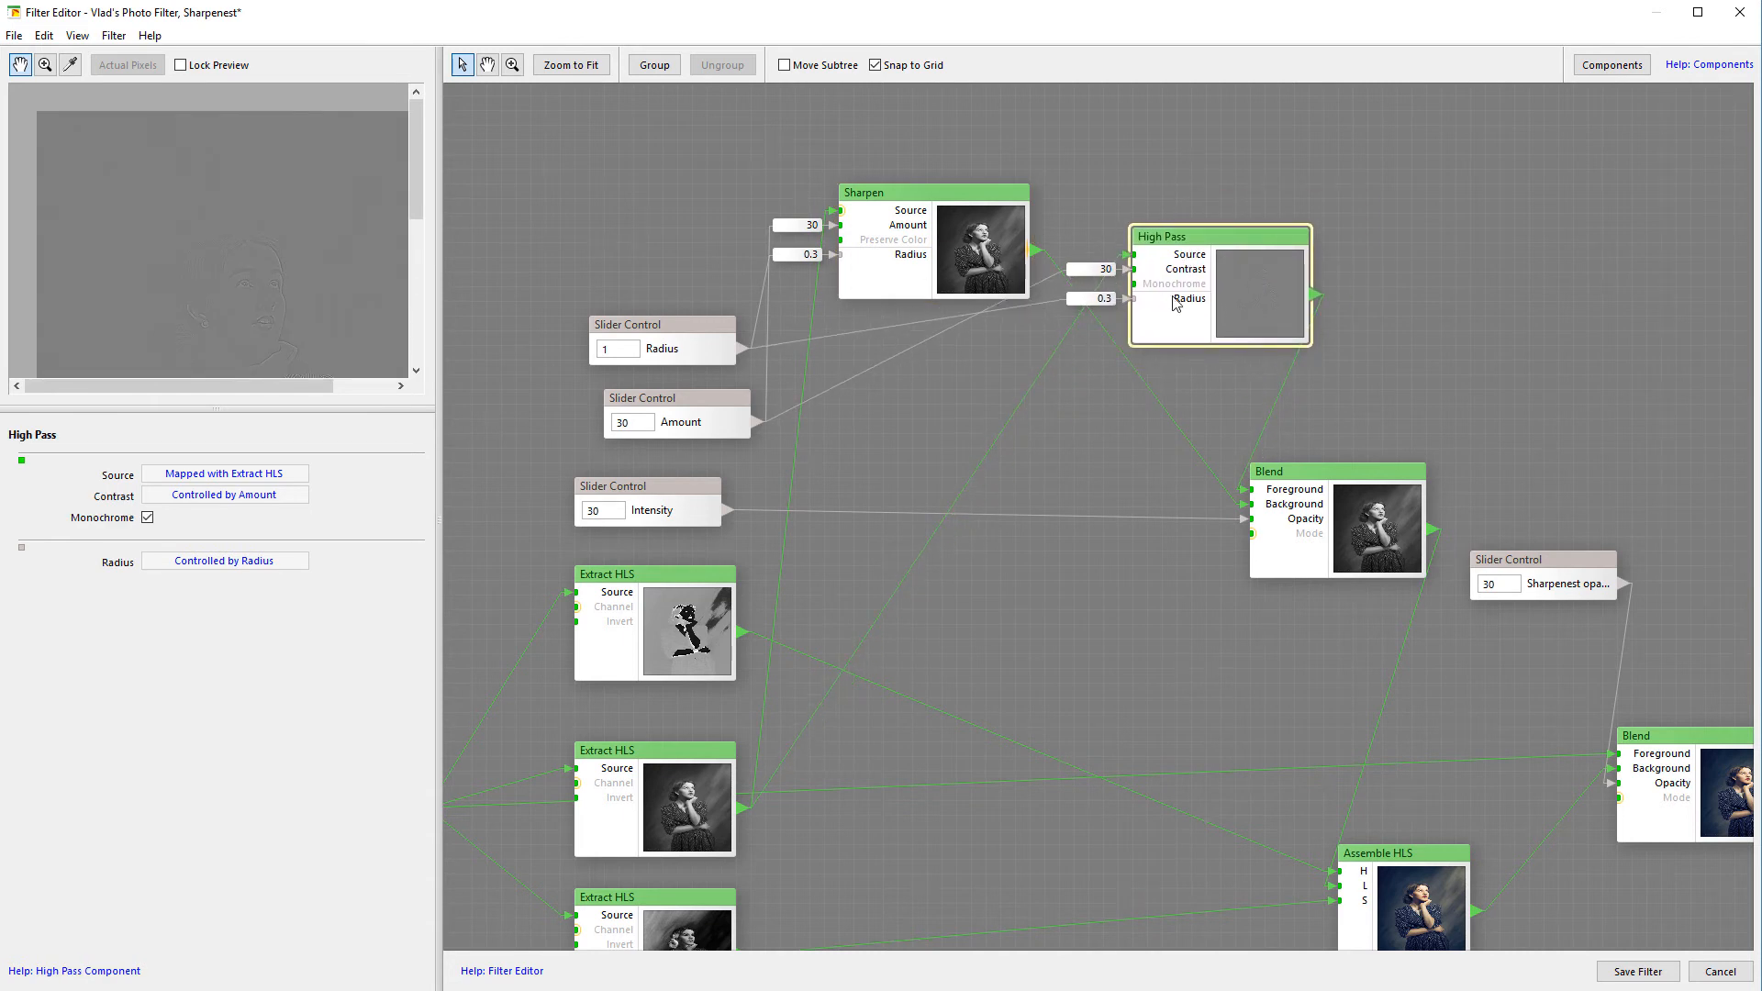
Step: Examine the settings of the Sharpen, High Pass and first Blend components
left_click(885, 240)
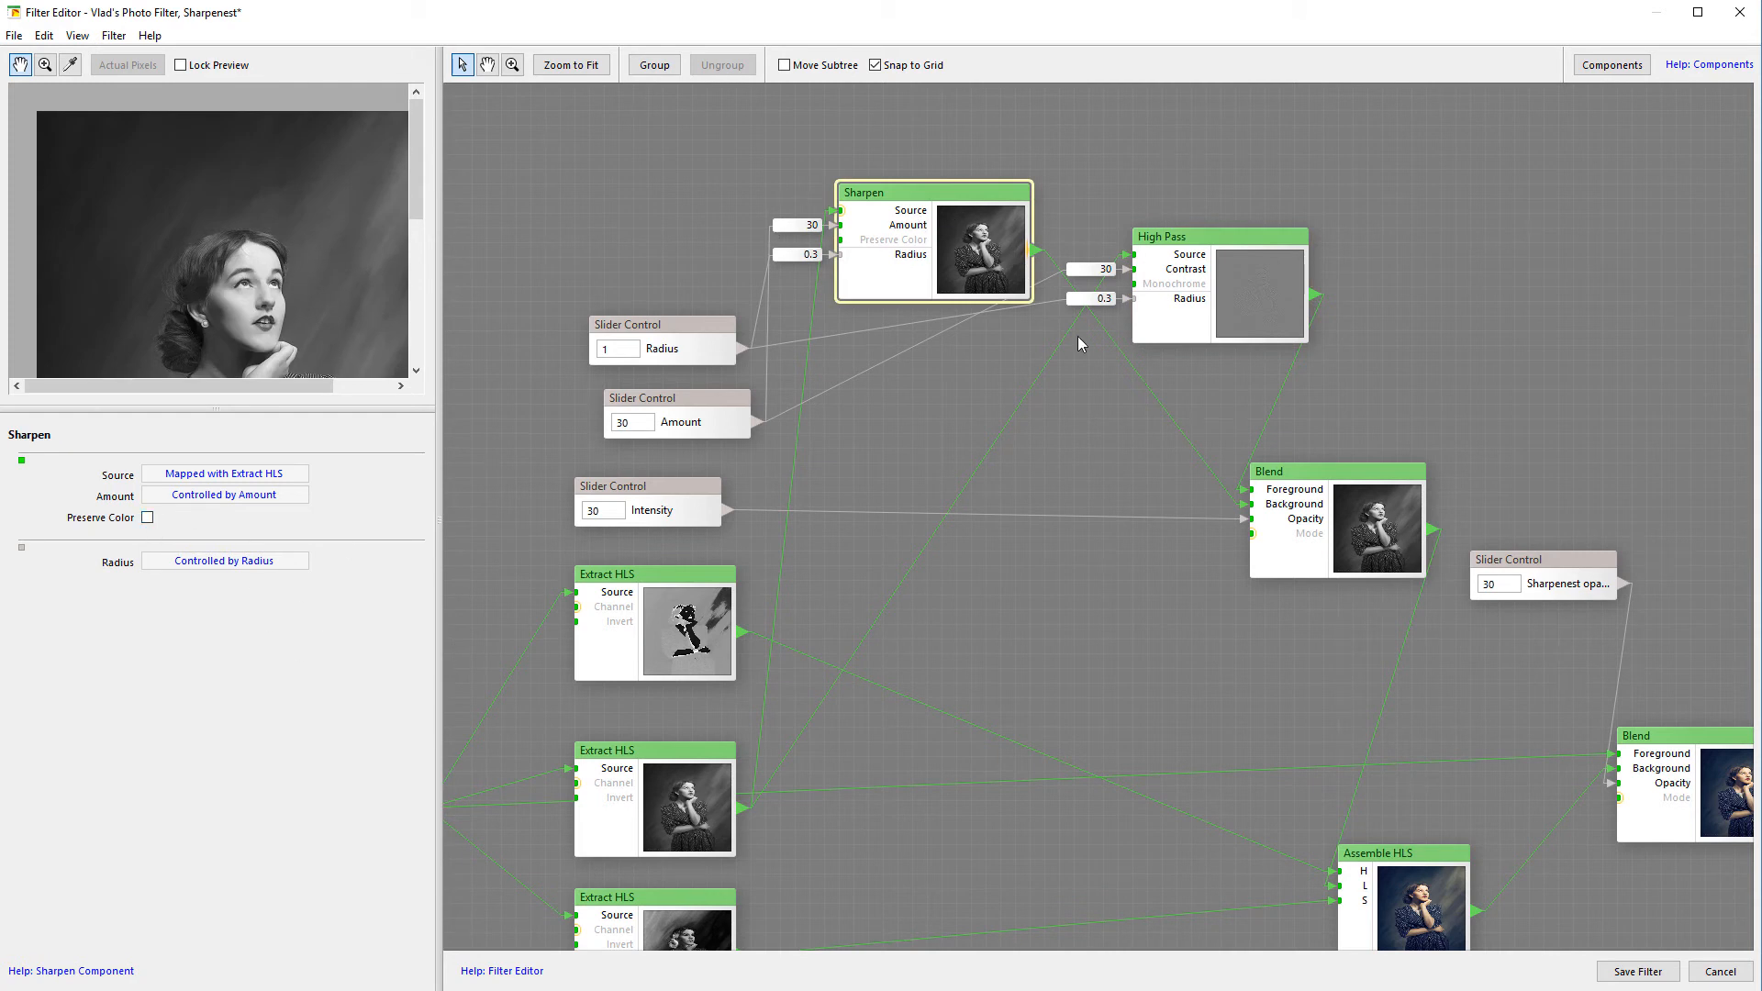
left_click(1272, 249)
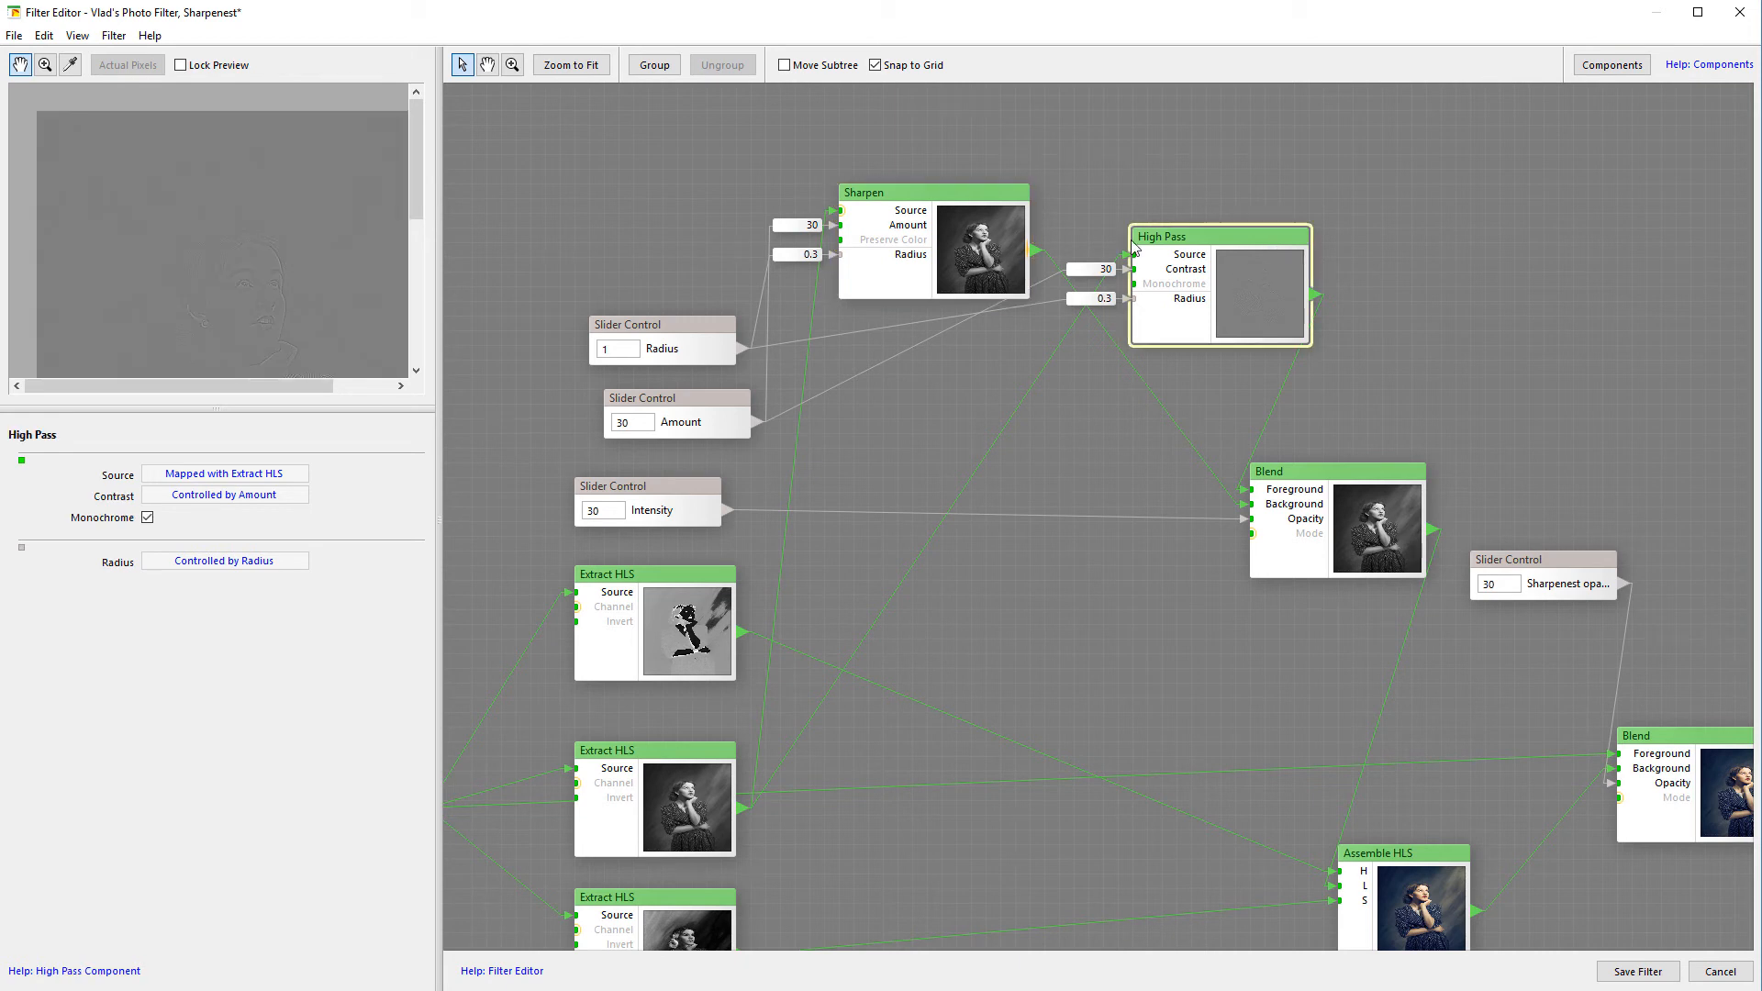
left_click(1389, 543)
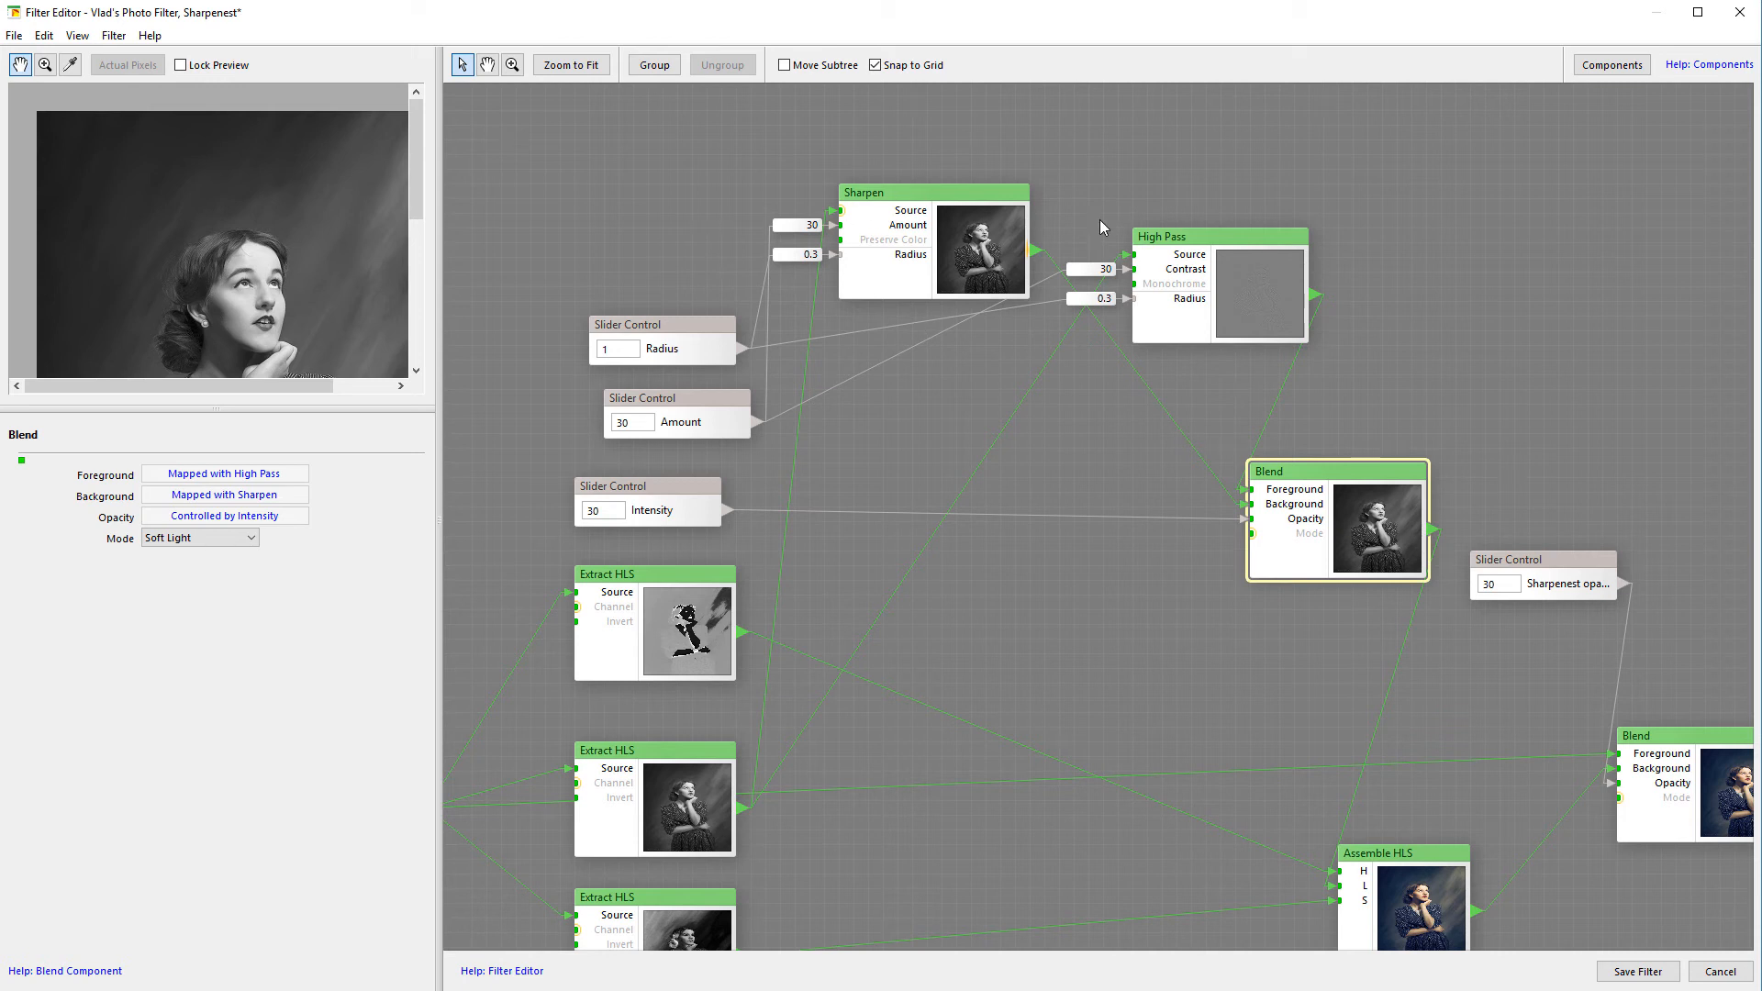
Step: Move the first Blend component back from Assemble HLS and place the Amount slider above the Radius slider
left_click_drag(1197, 373, 1060, 376)
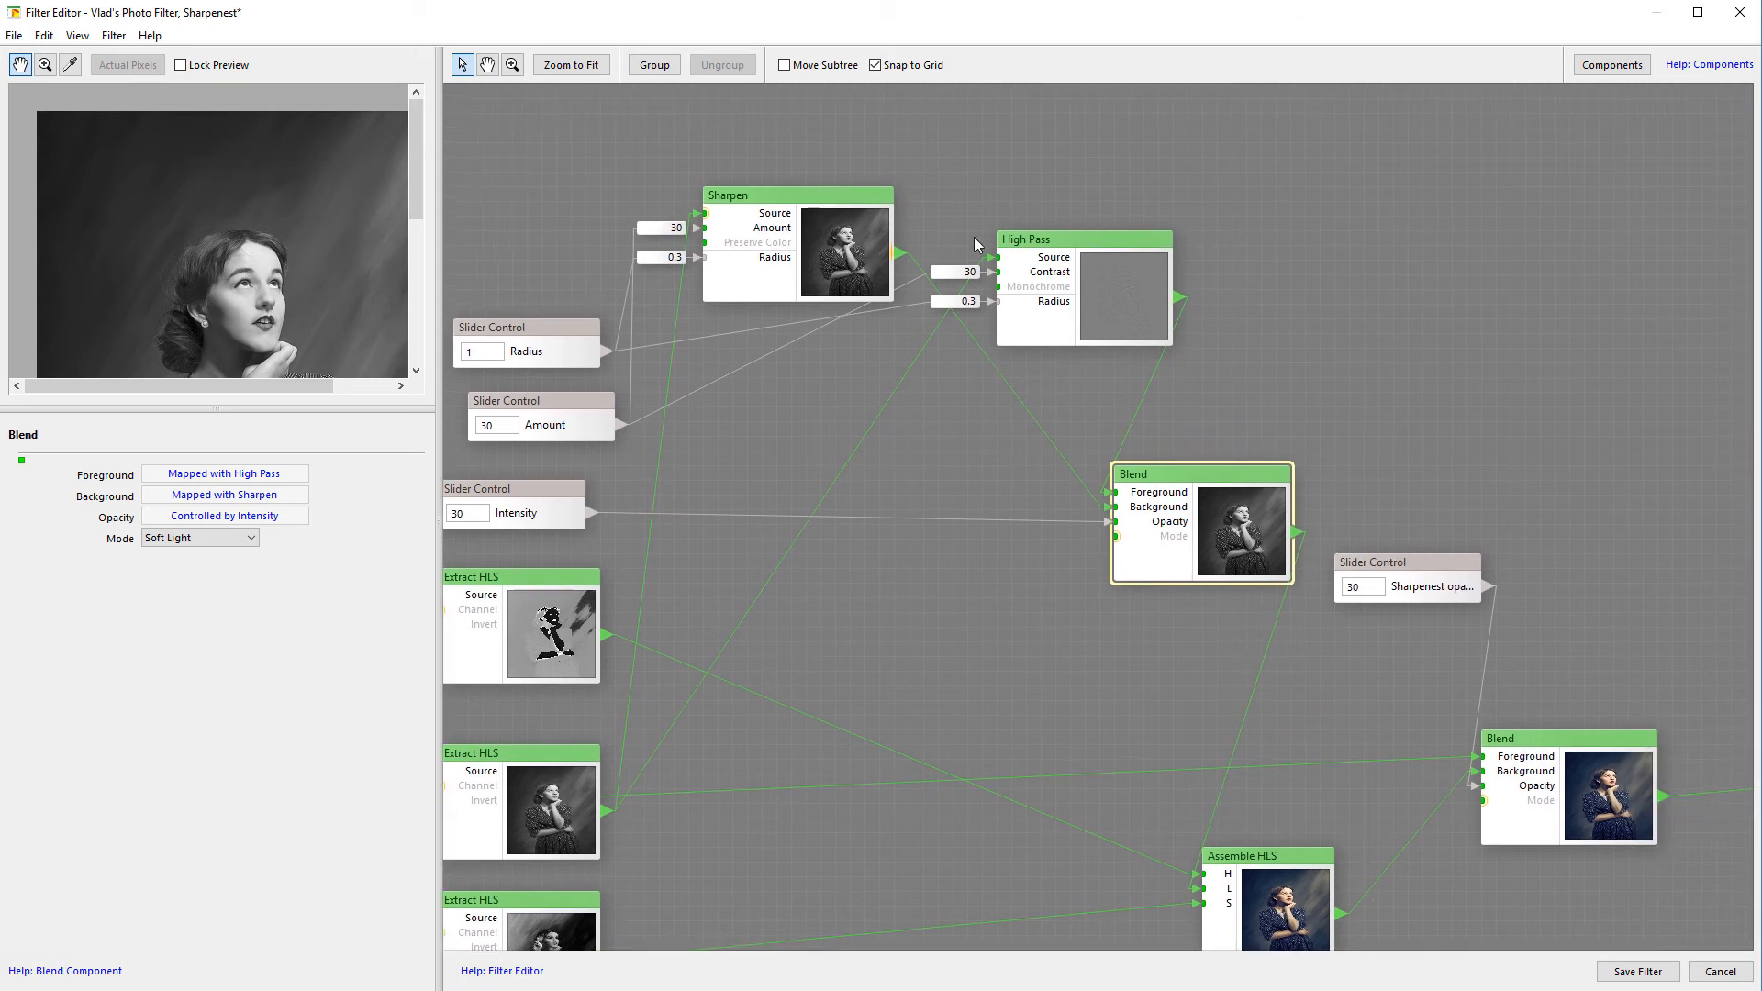
left_click_drag(1021, 212, 1014, 249)
left_click_drag(1307, 424, 1237, 207)
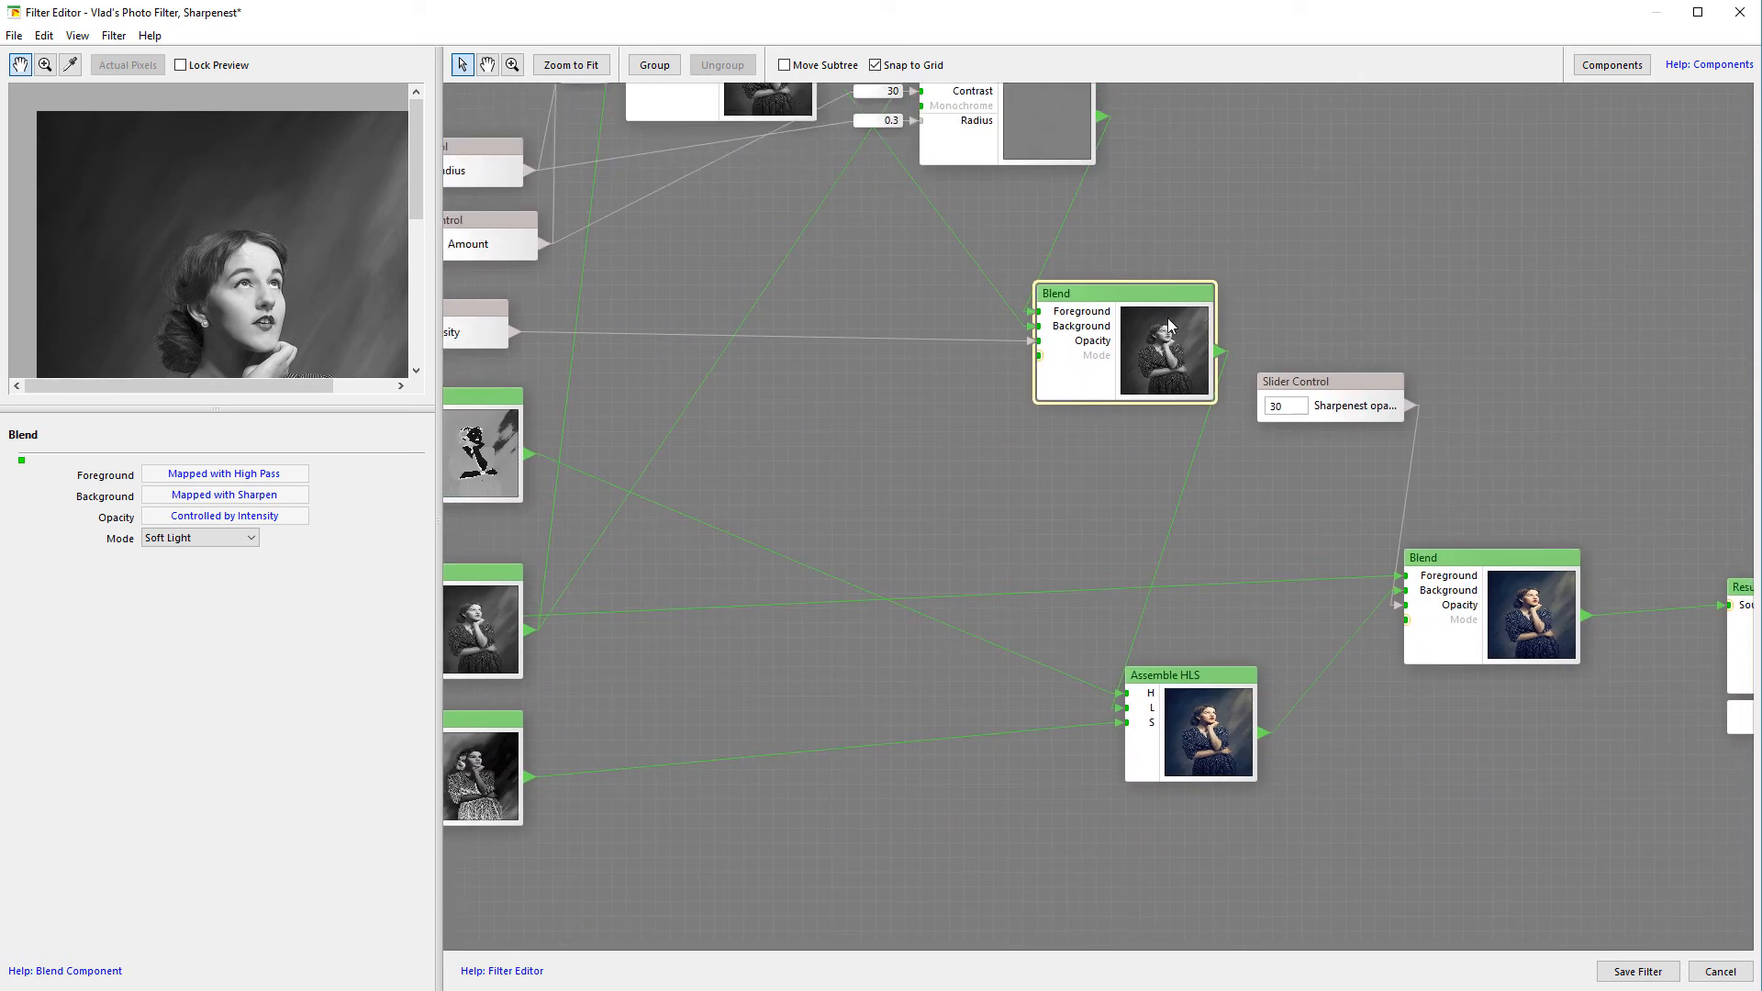
left_click_drag(1199, 322, 1096, 318)
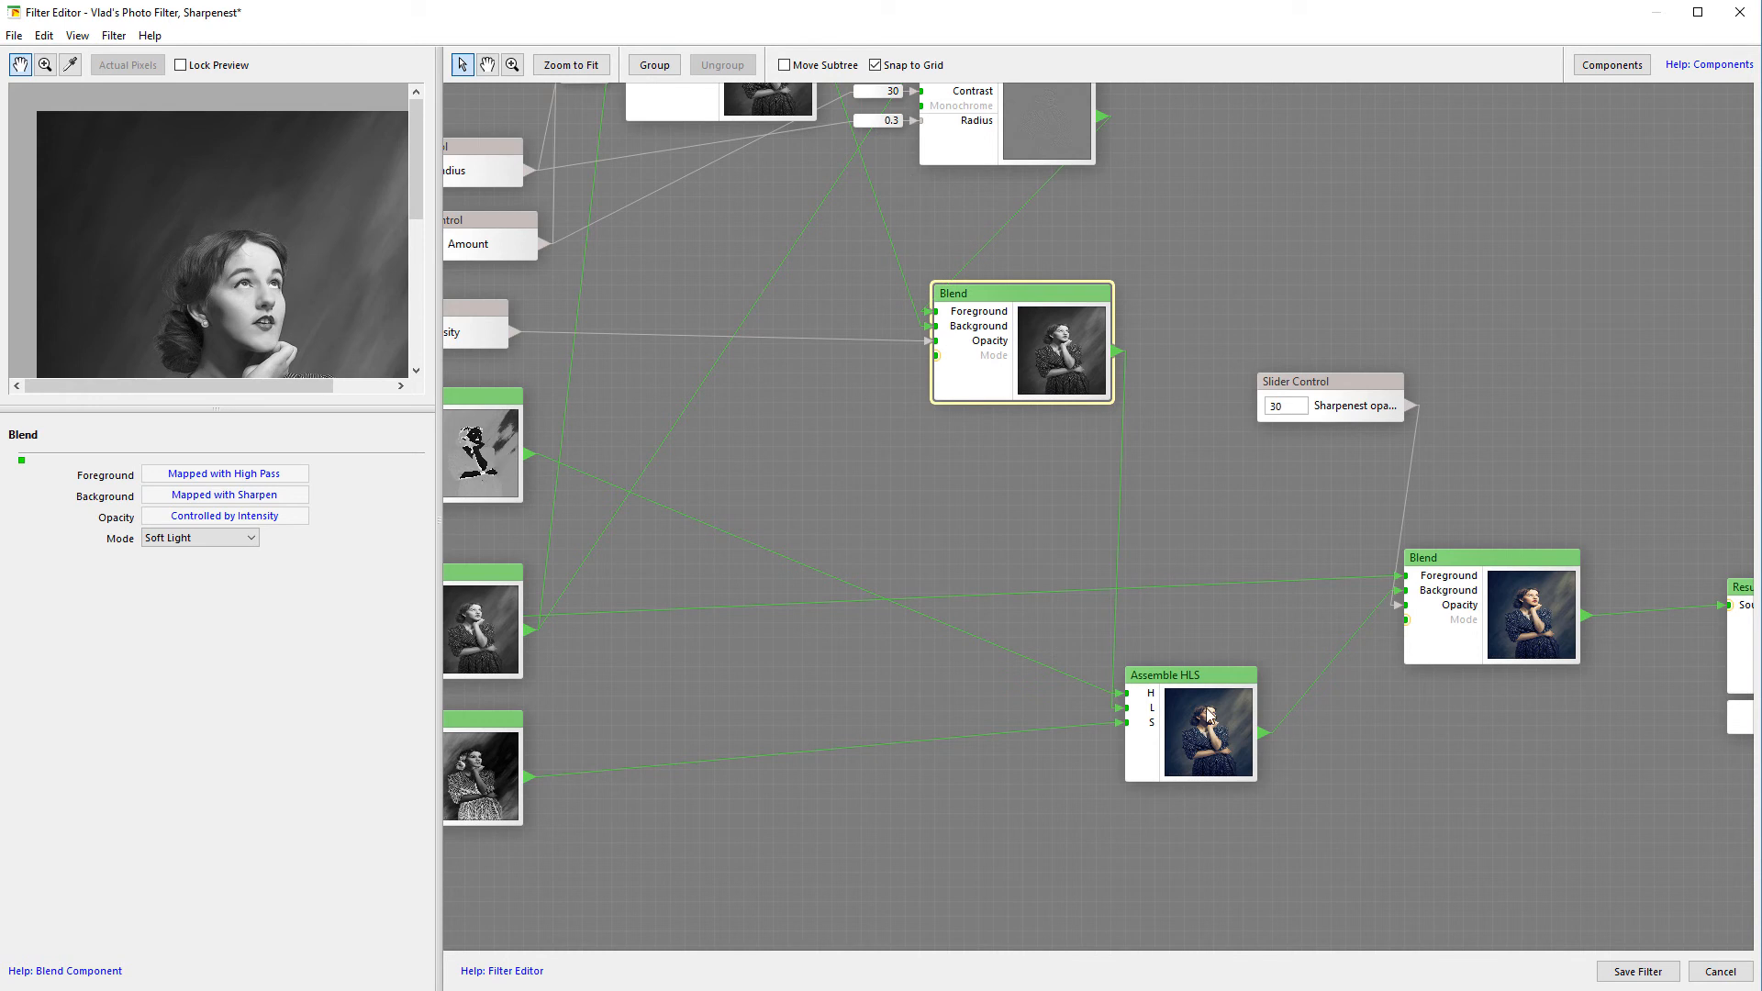
left_click_drag(568, 254, 752, 190)
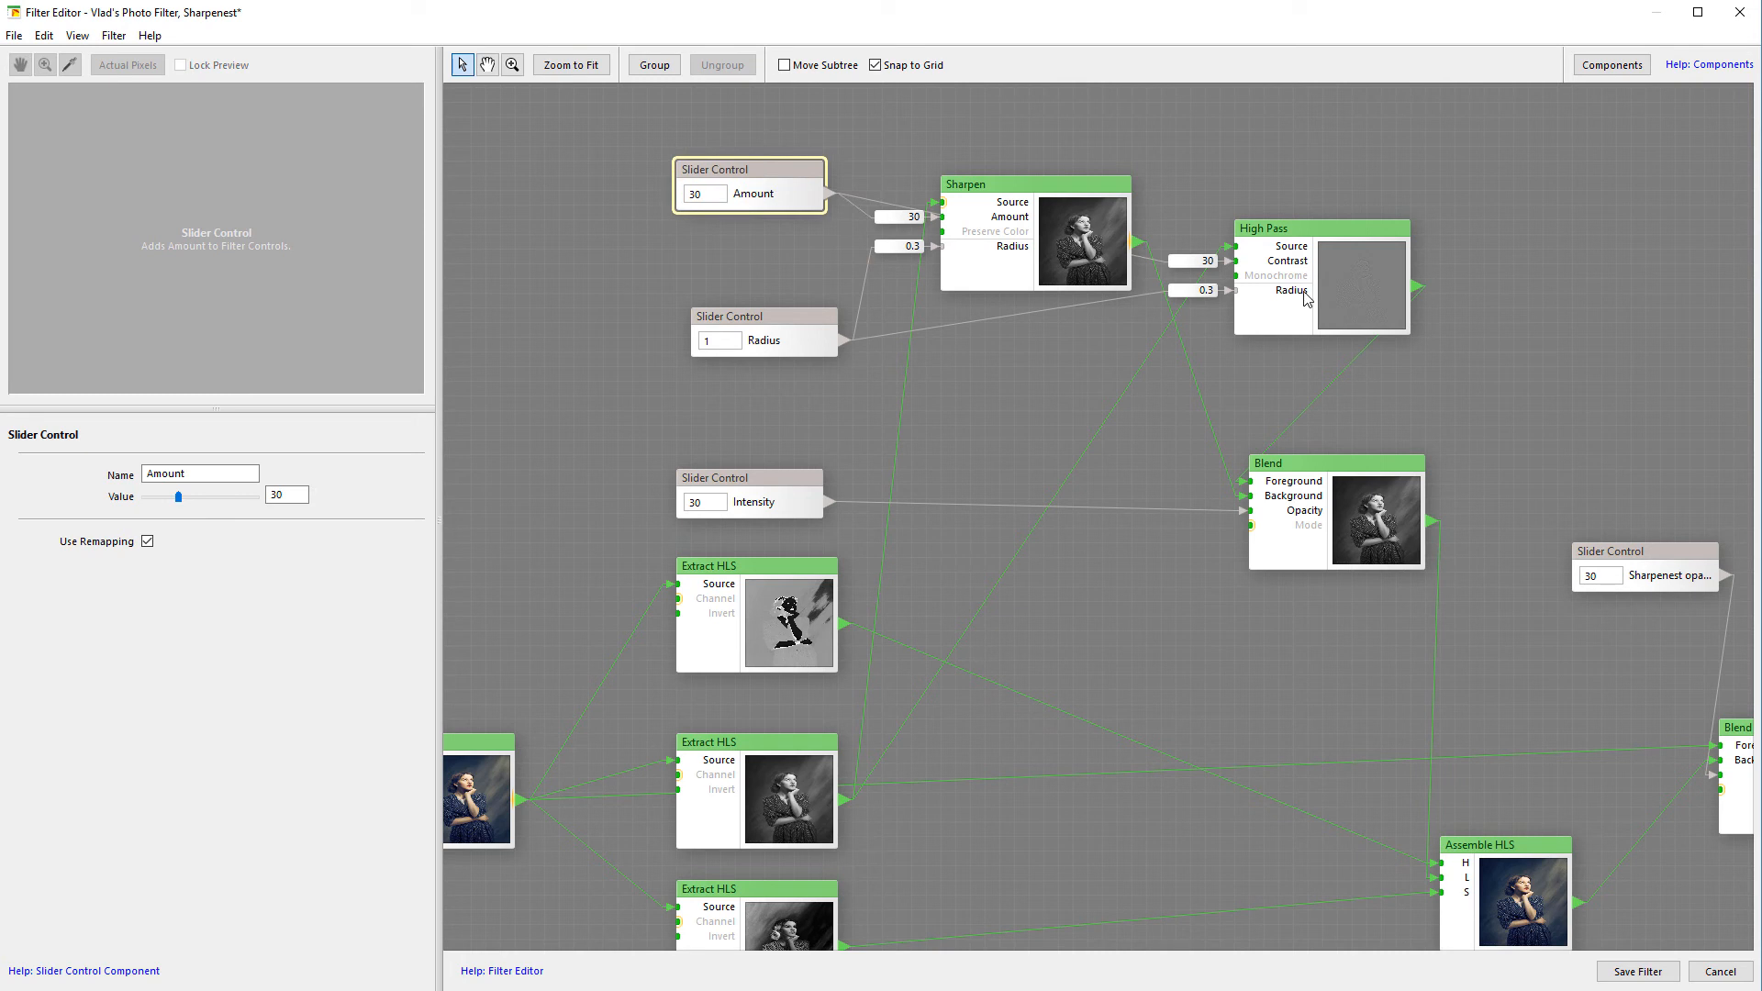
Step: Examine the remapper ranges on the Sharpen Amount, Sharpen Radius and High Pass Radius inputs, and the Radius slider's settings
left_click(888, 218)
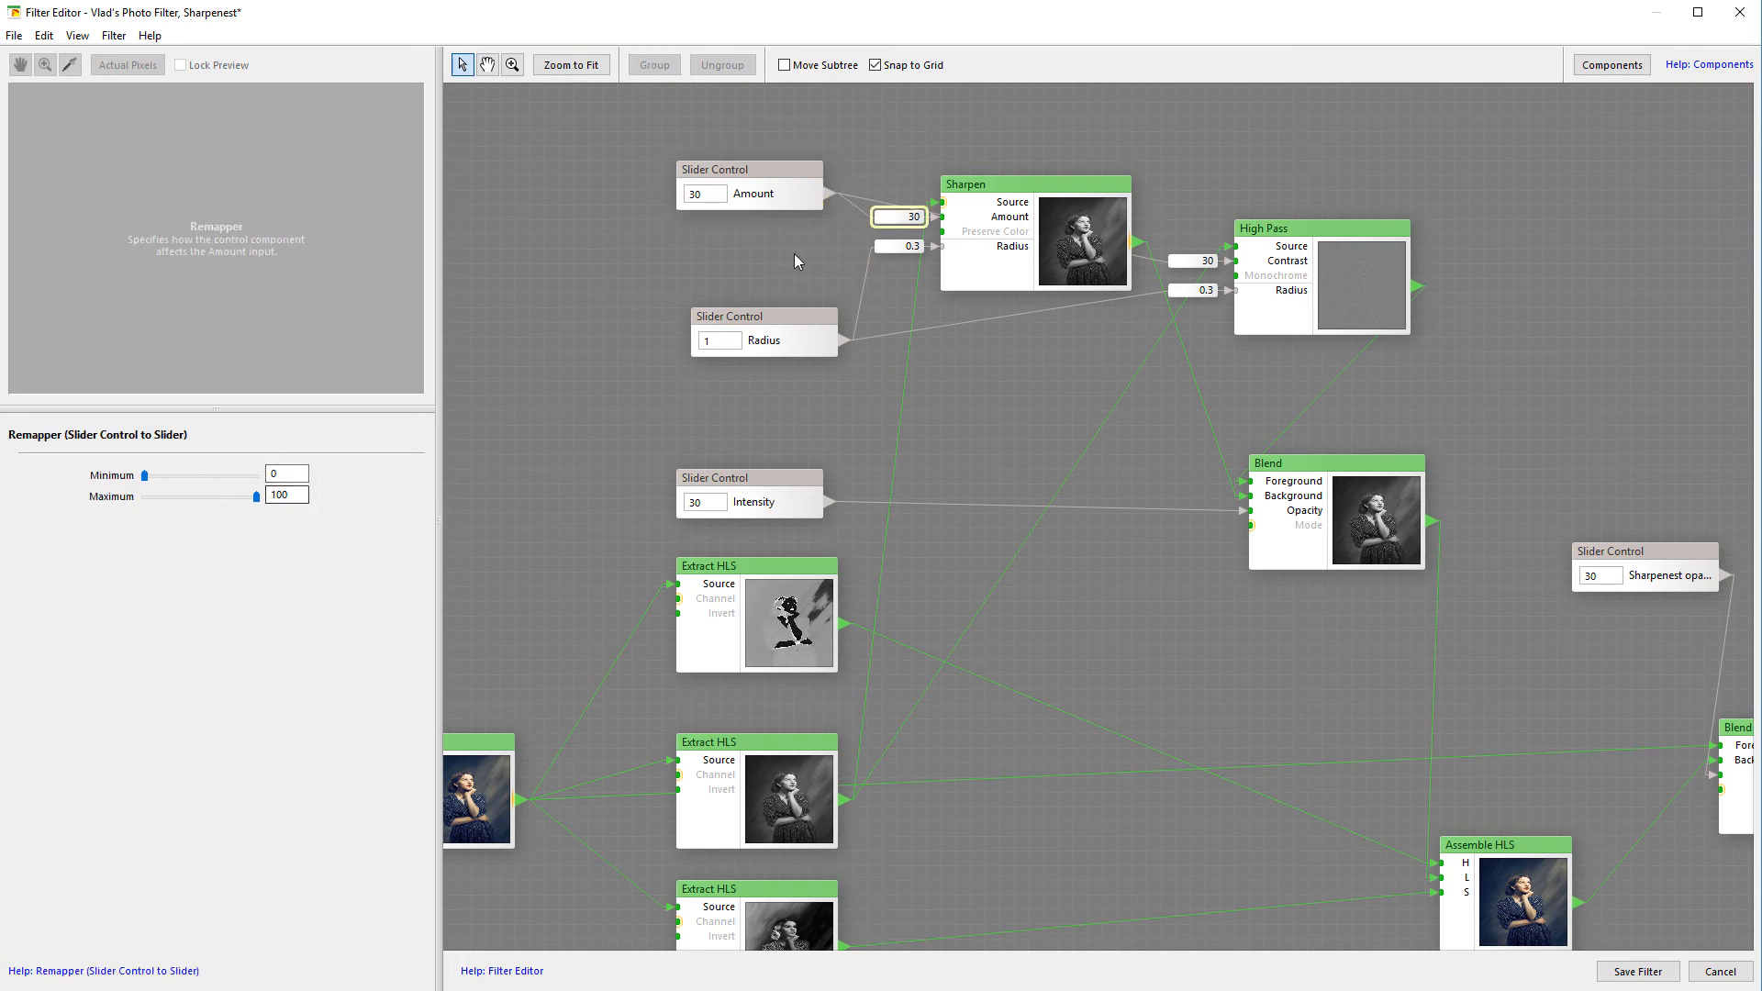
left_click(796, 338)
left_click(890, 246)
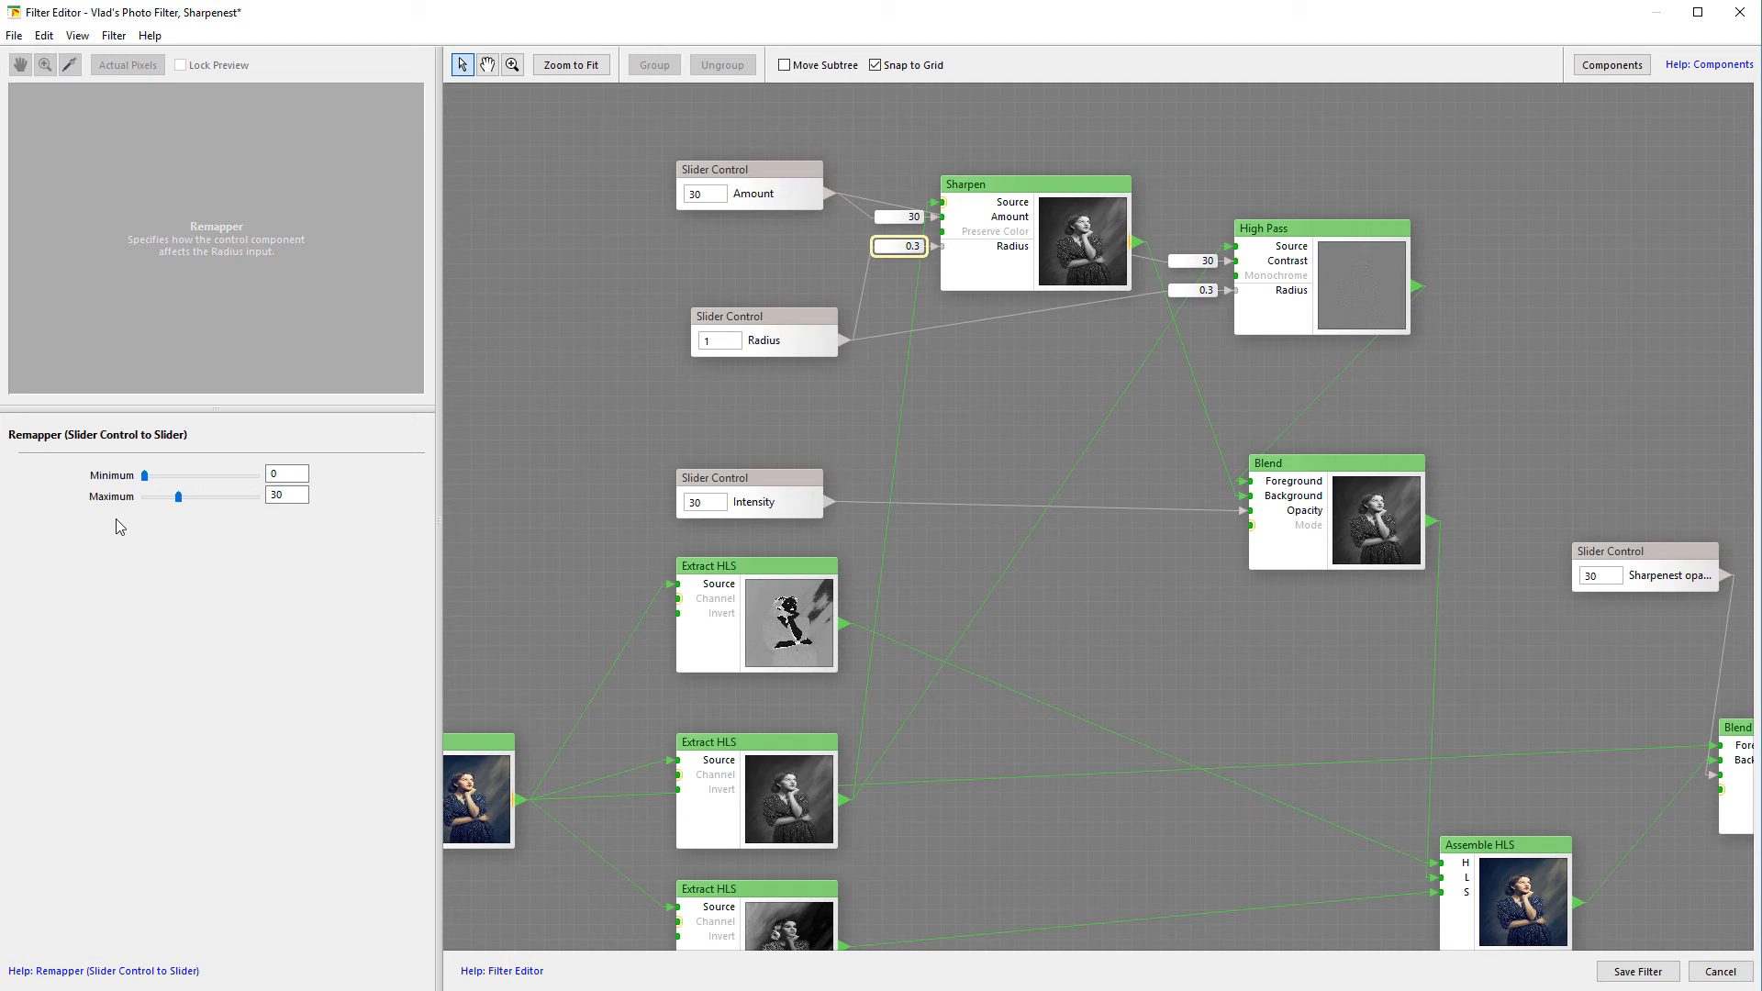
left_click(1198, 290)
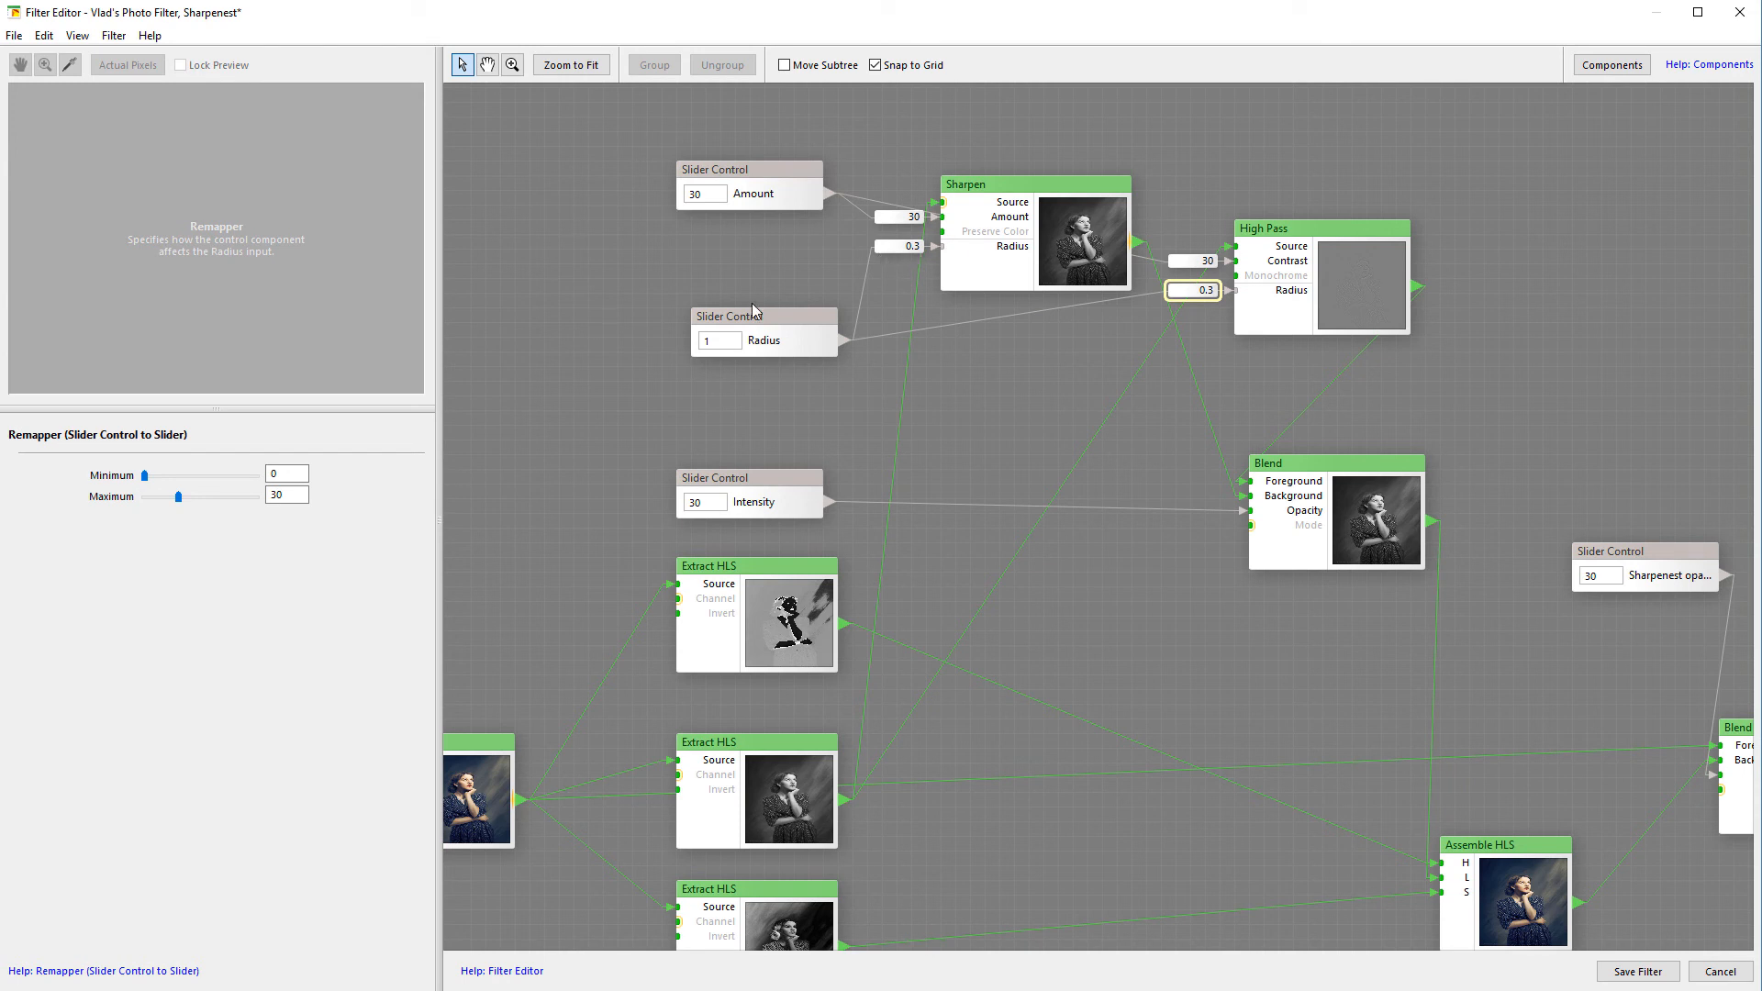
left_click(811, 315)
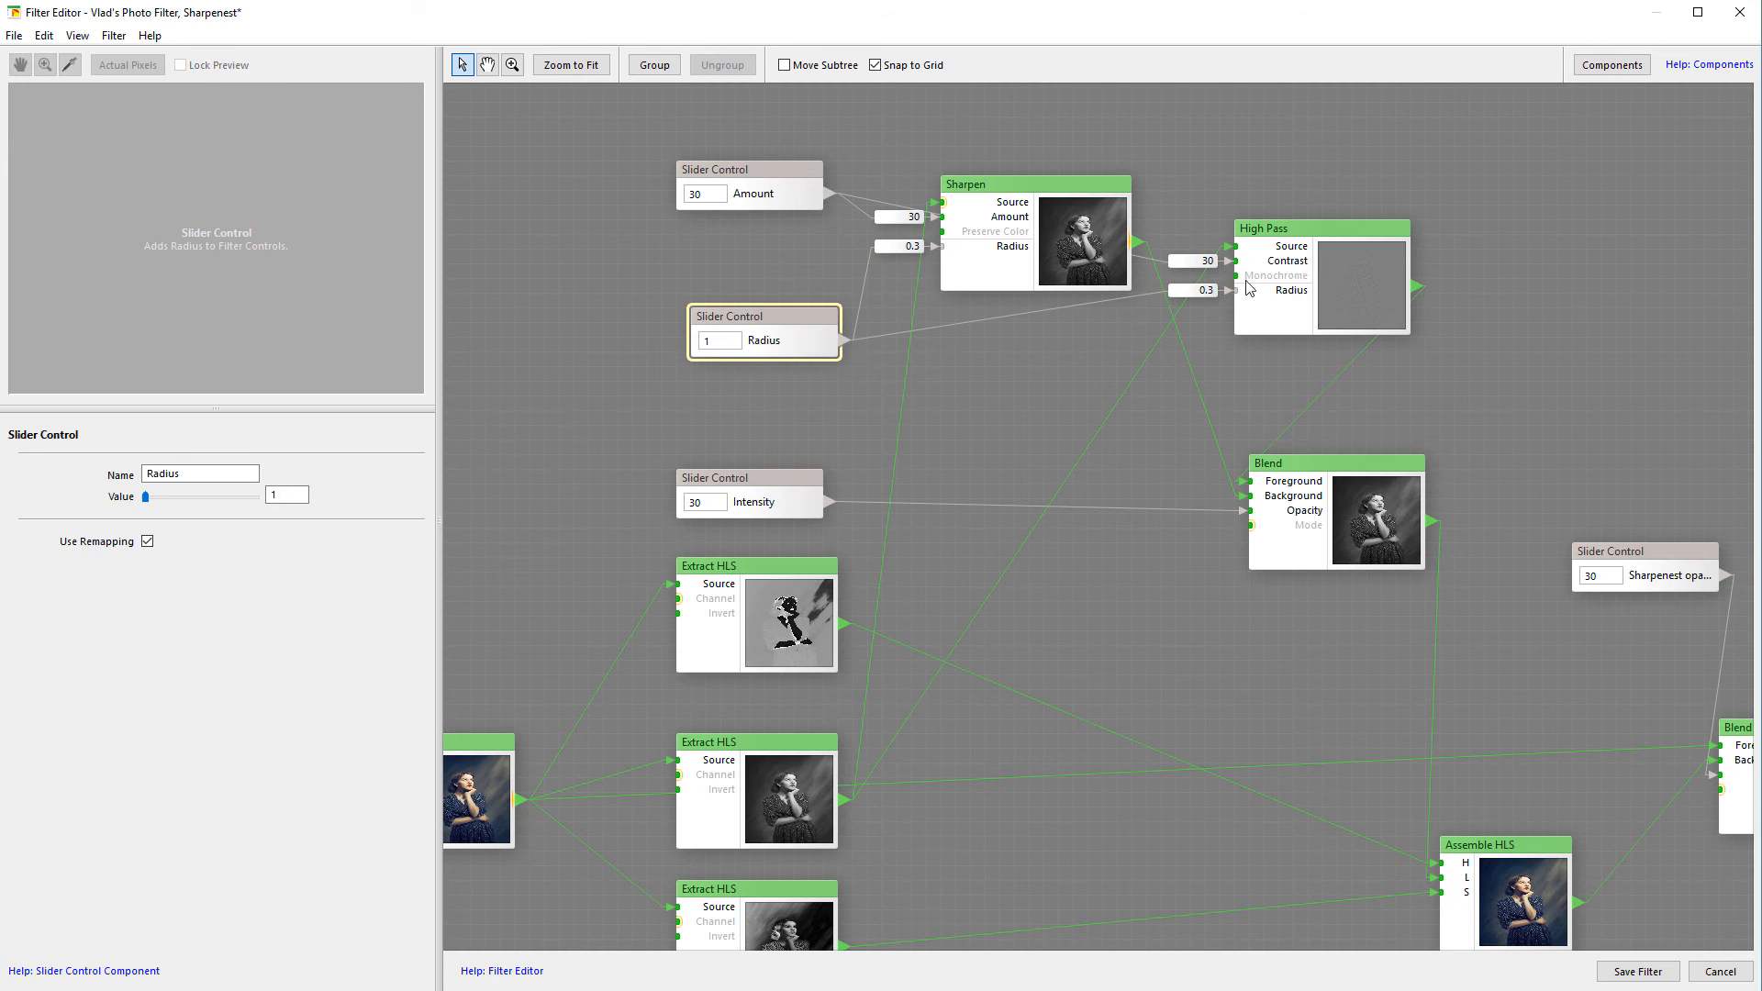
Step: Follow the first Blend component's output to Assemble HLS and examine that component's input mappings
left_click_drag(1122, 294, 960, 221)
left_click_drag(1231, 356, 1114, 267)
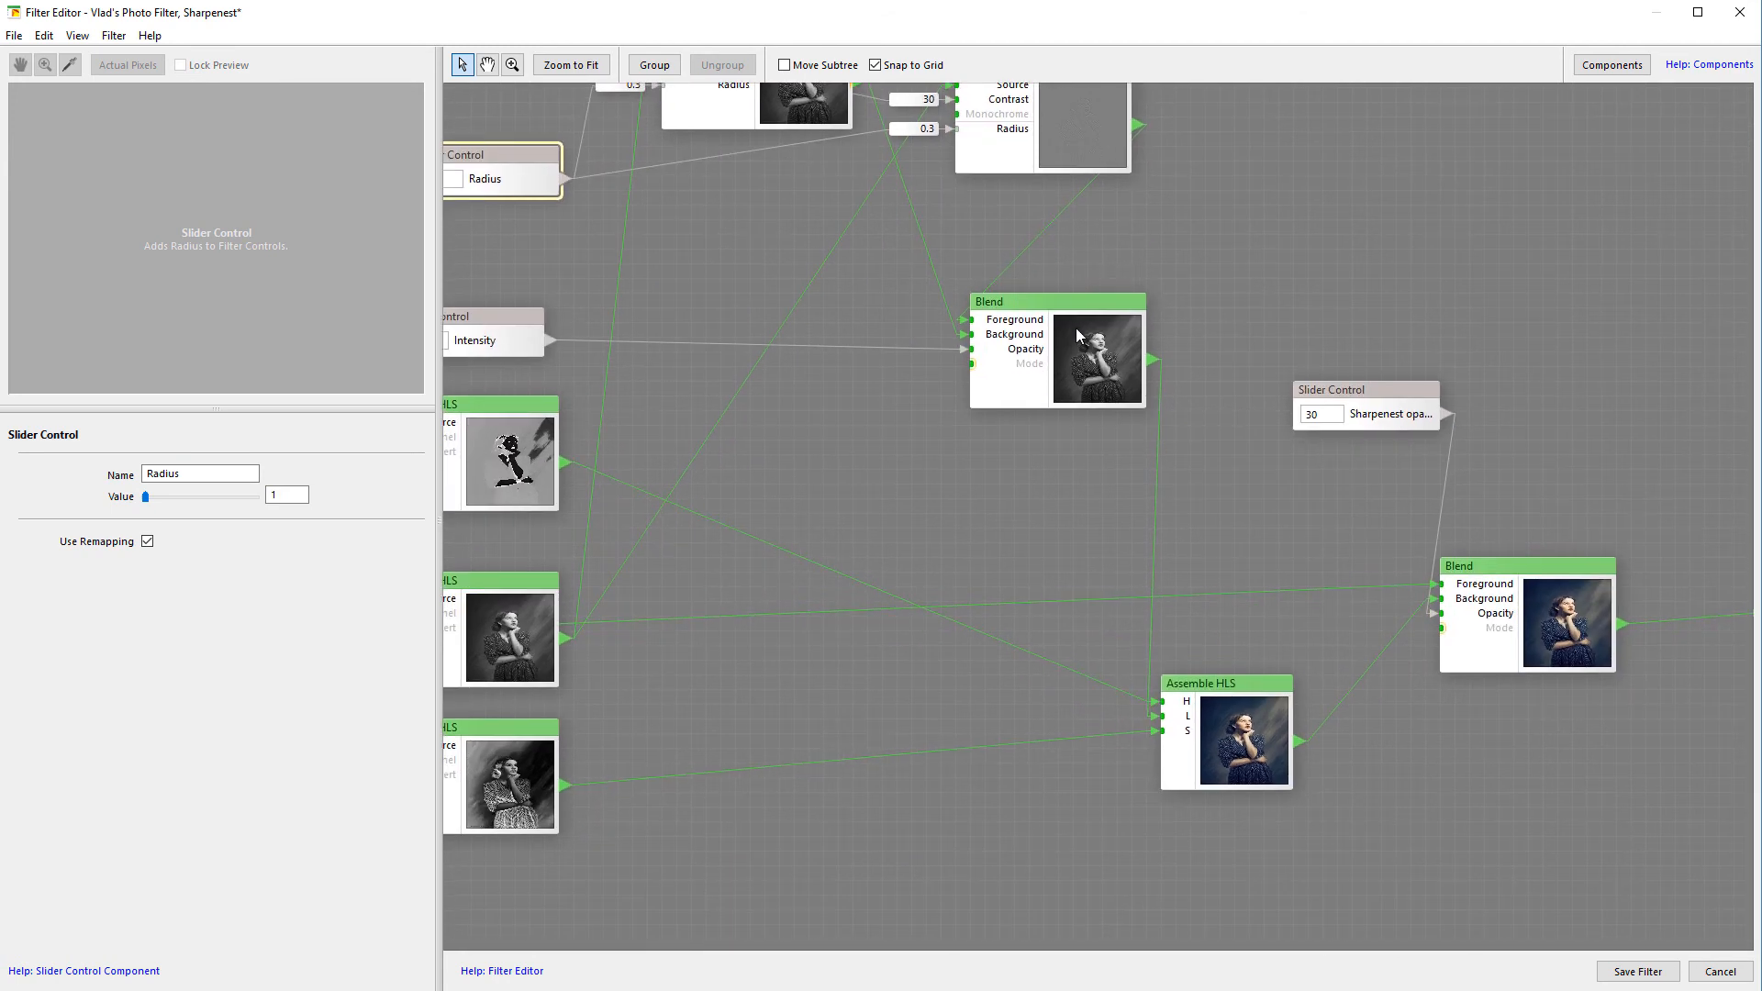
left_click(1055, 322)
left_click_drag(942, 509, 881, 319)
left_click(1197, 520)
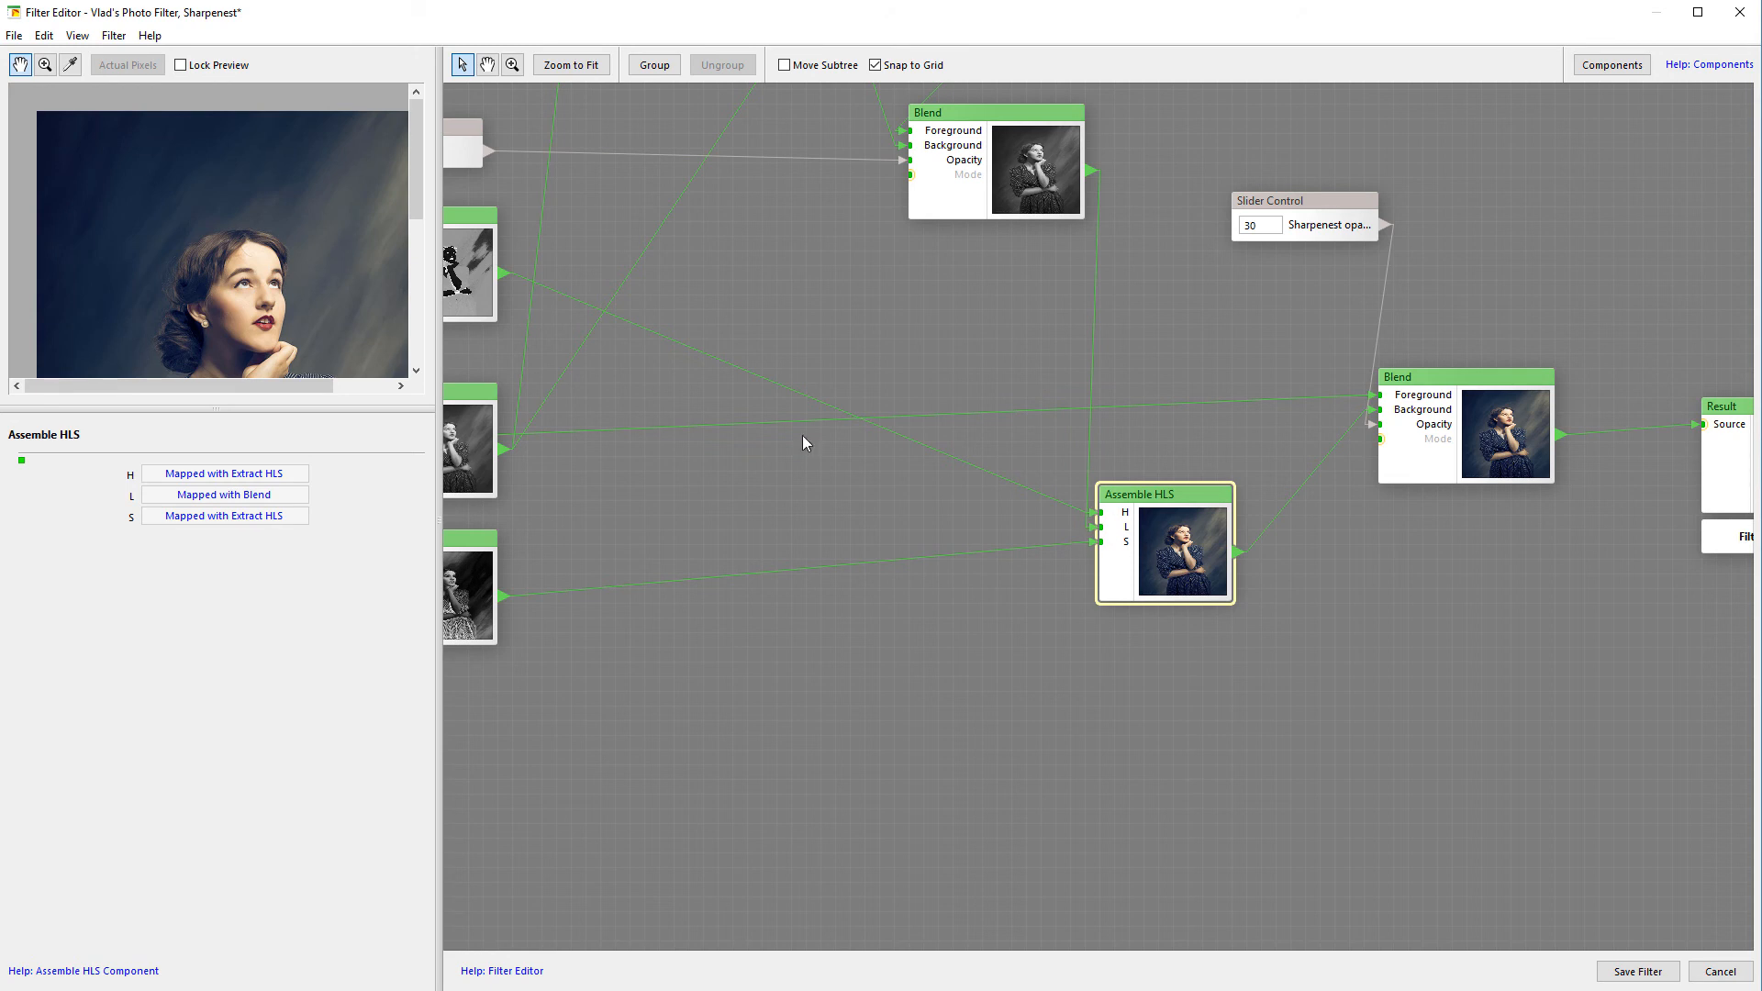
Step: Move the final Blend component level with the Result component
left_click_drag(1208, 420, 854, 483)
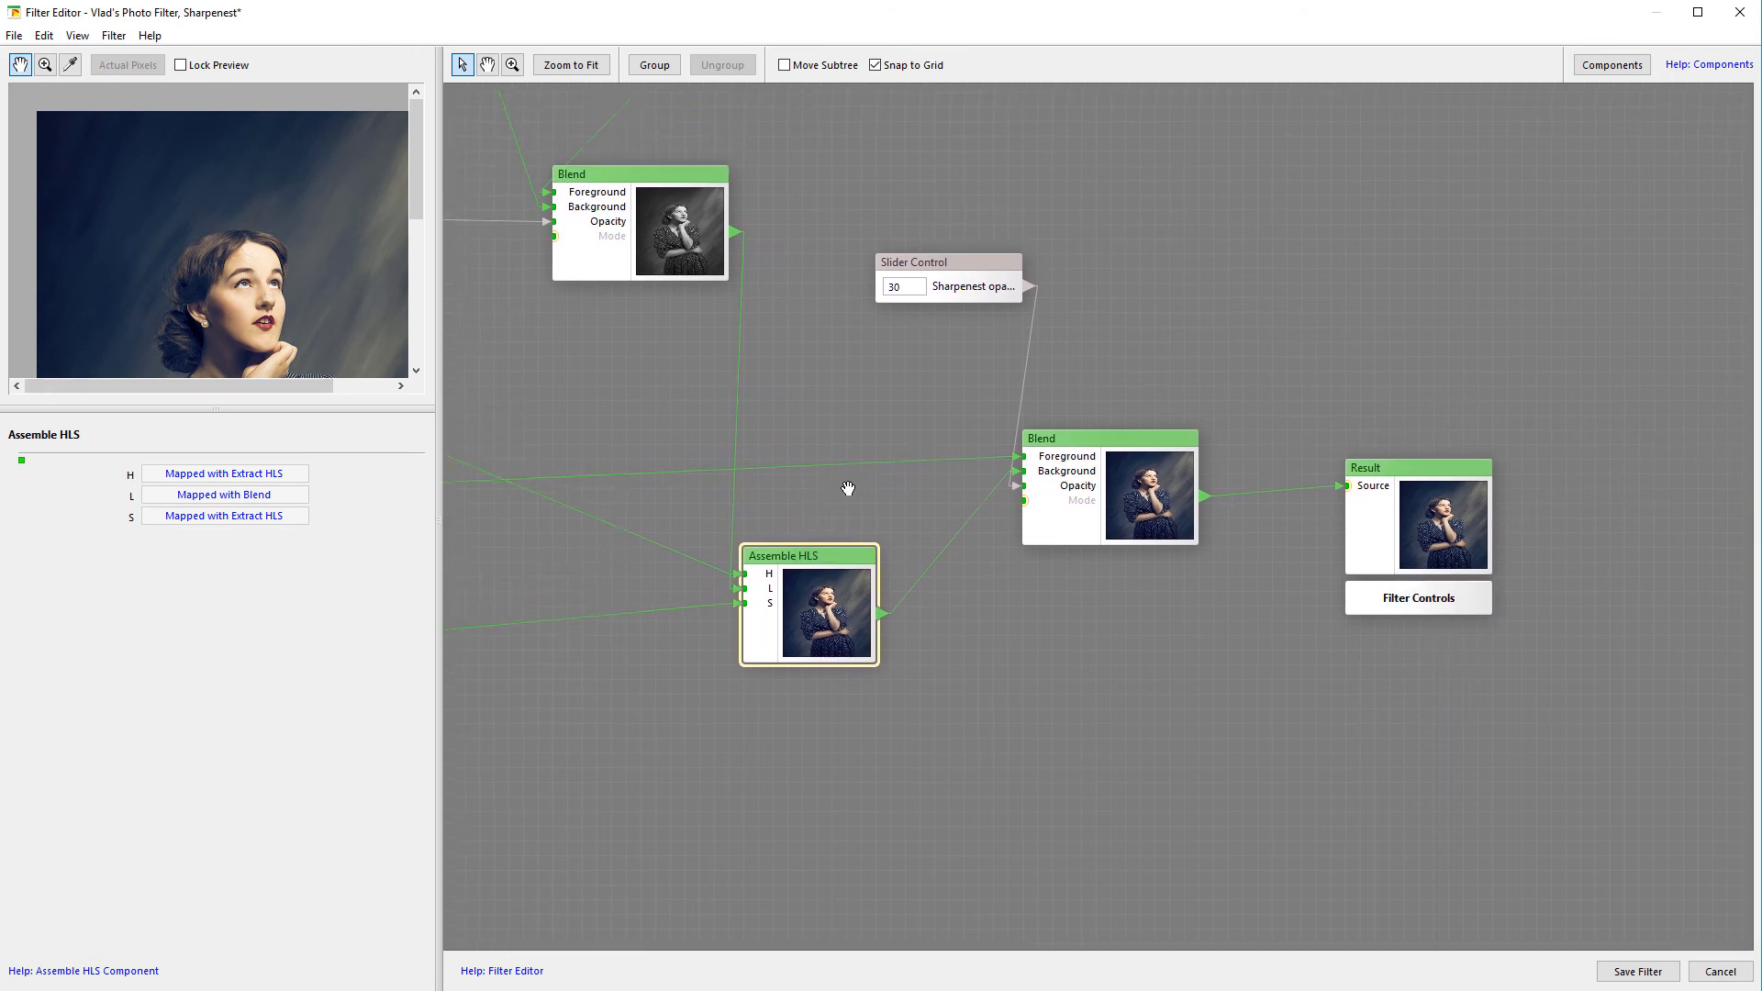
left_click(1045, 519)
left_click_drag(1013, 474, 643, 456)
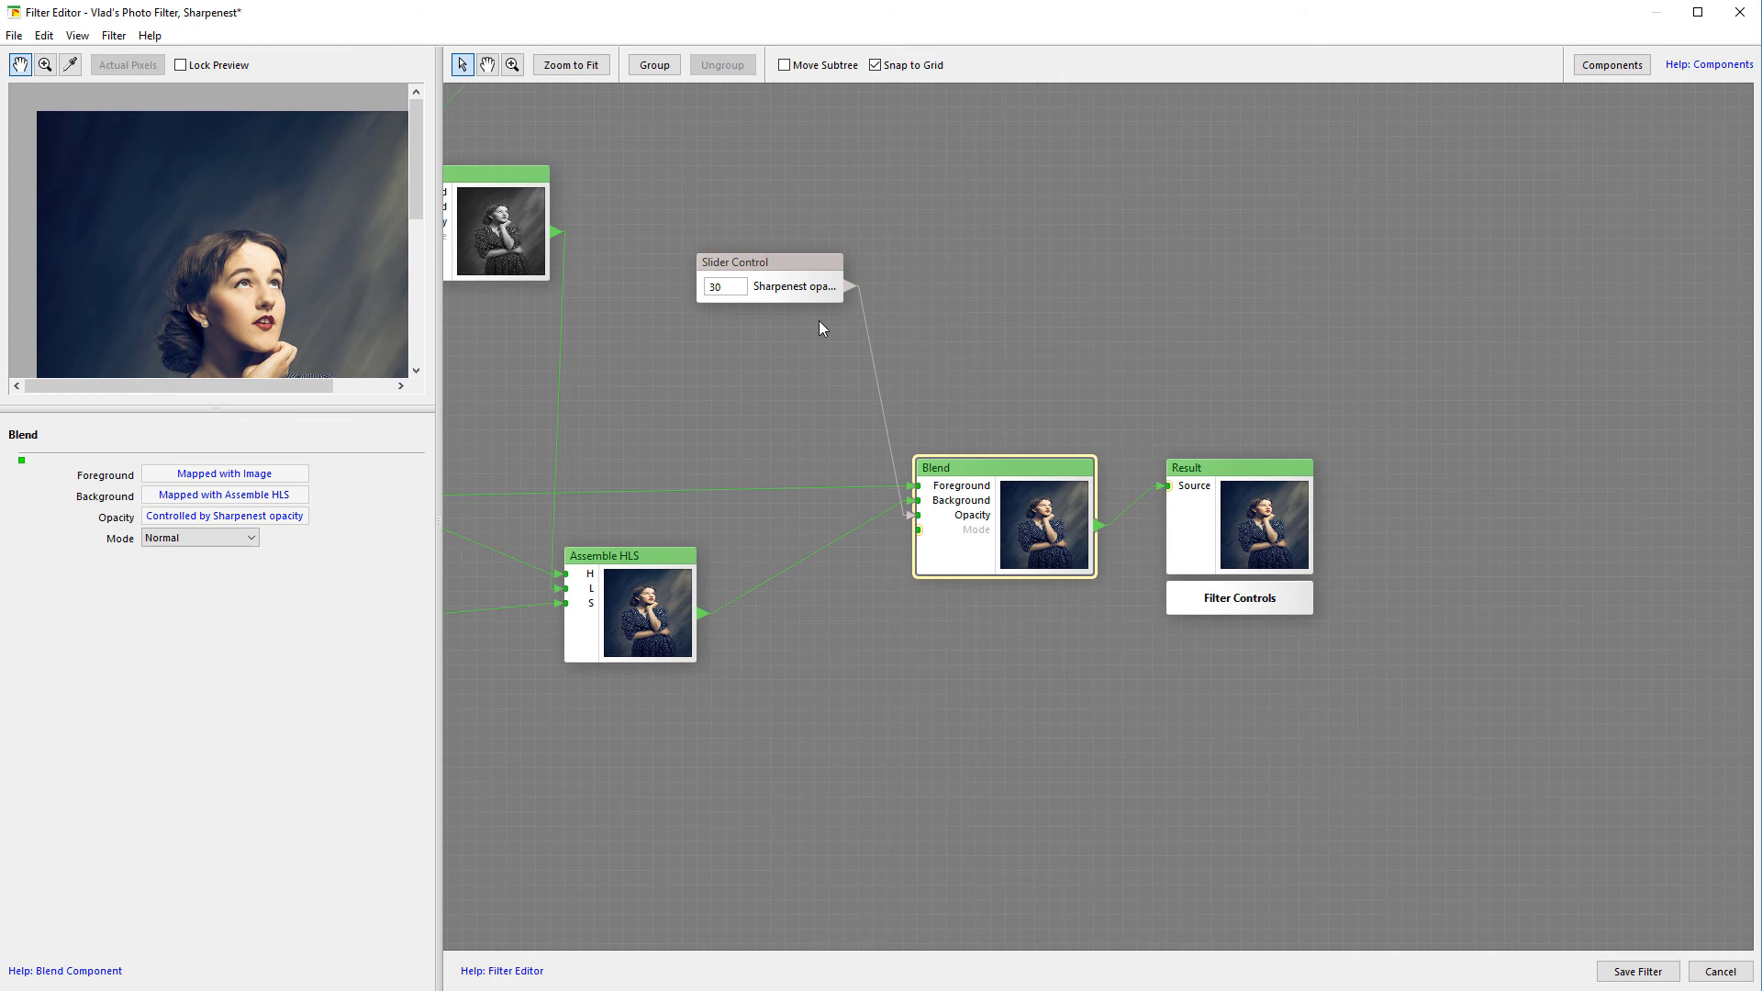
left_click_drag(678, 408, 1011, 593)
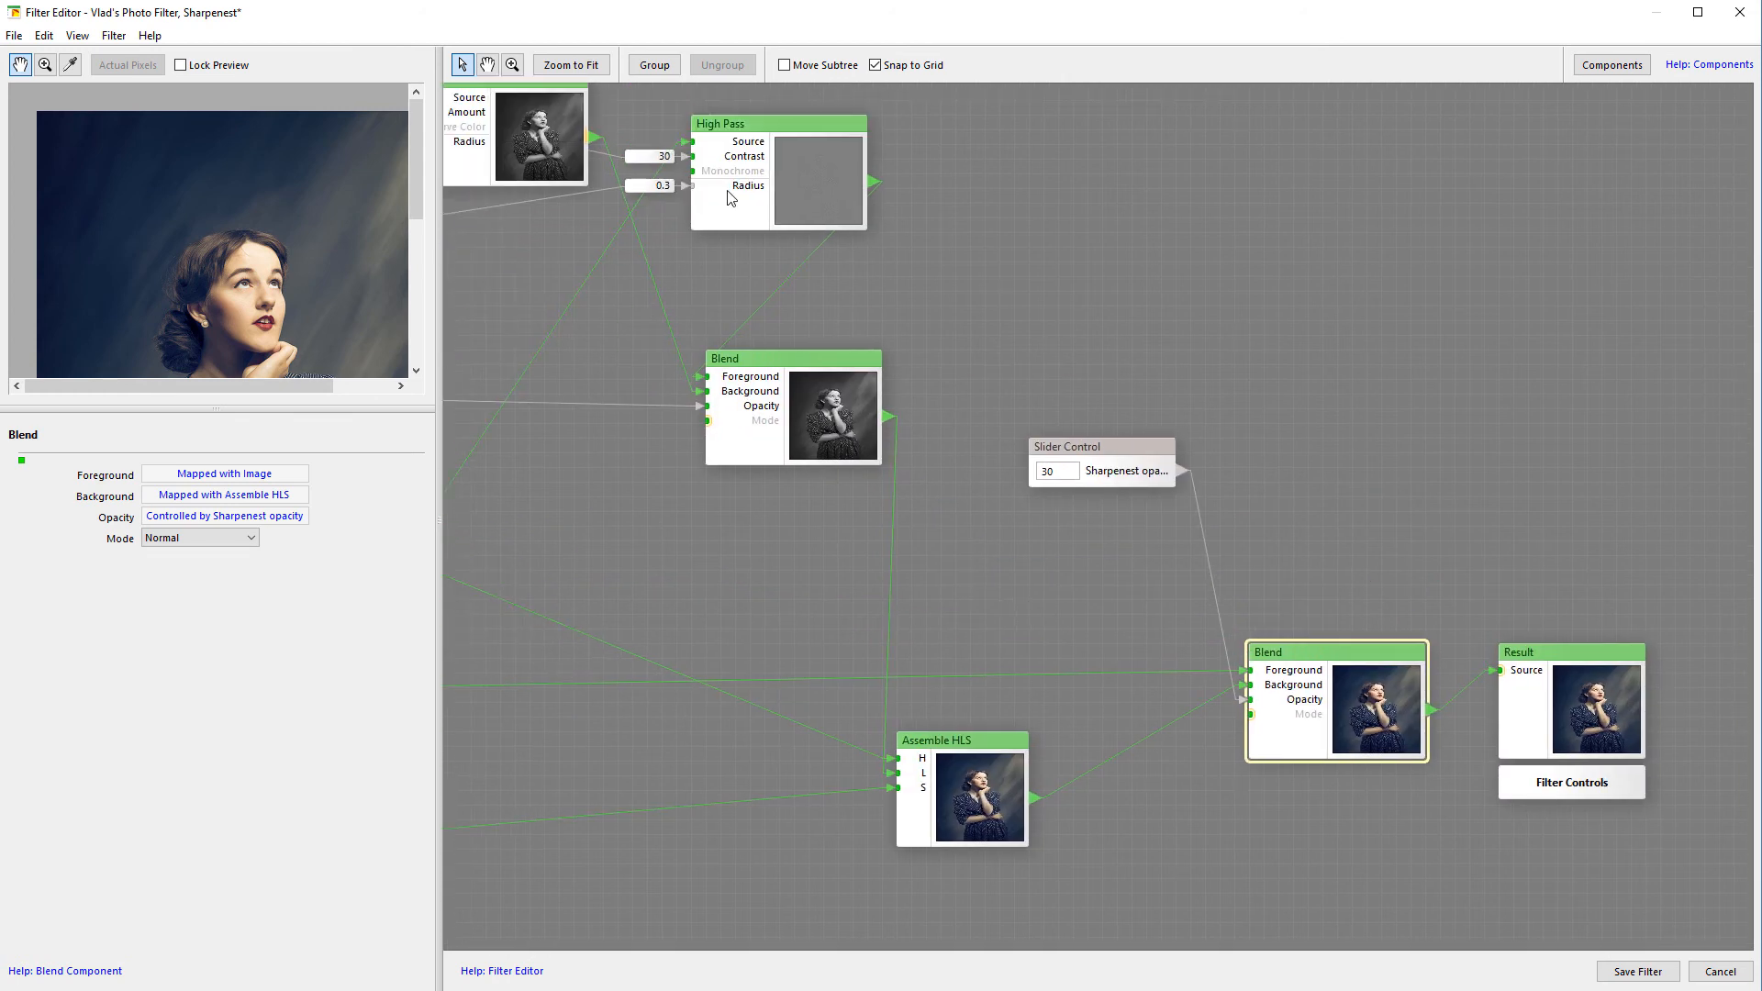
left_click_drag(1059, 527, 726, 305)
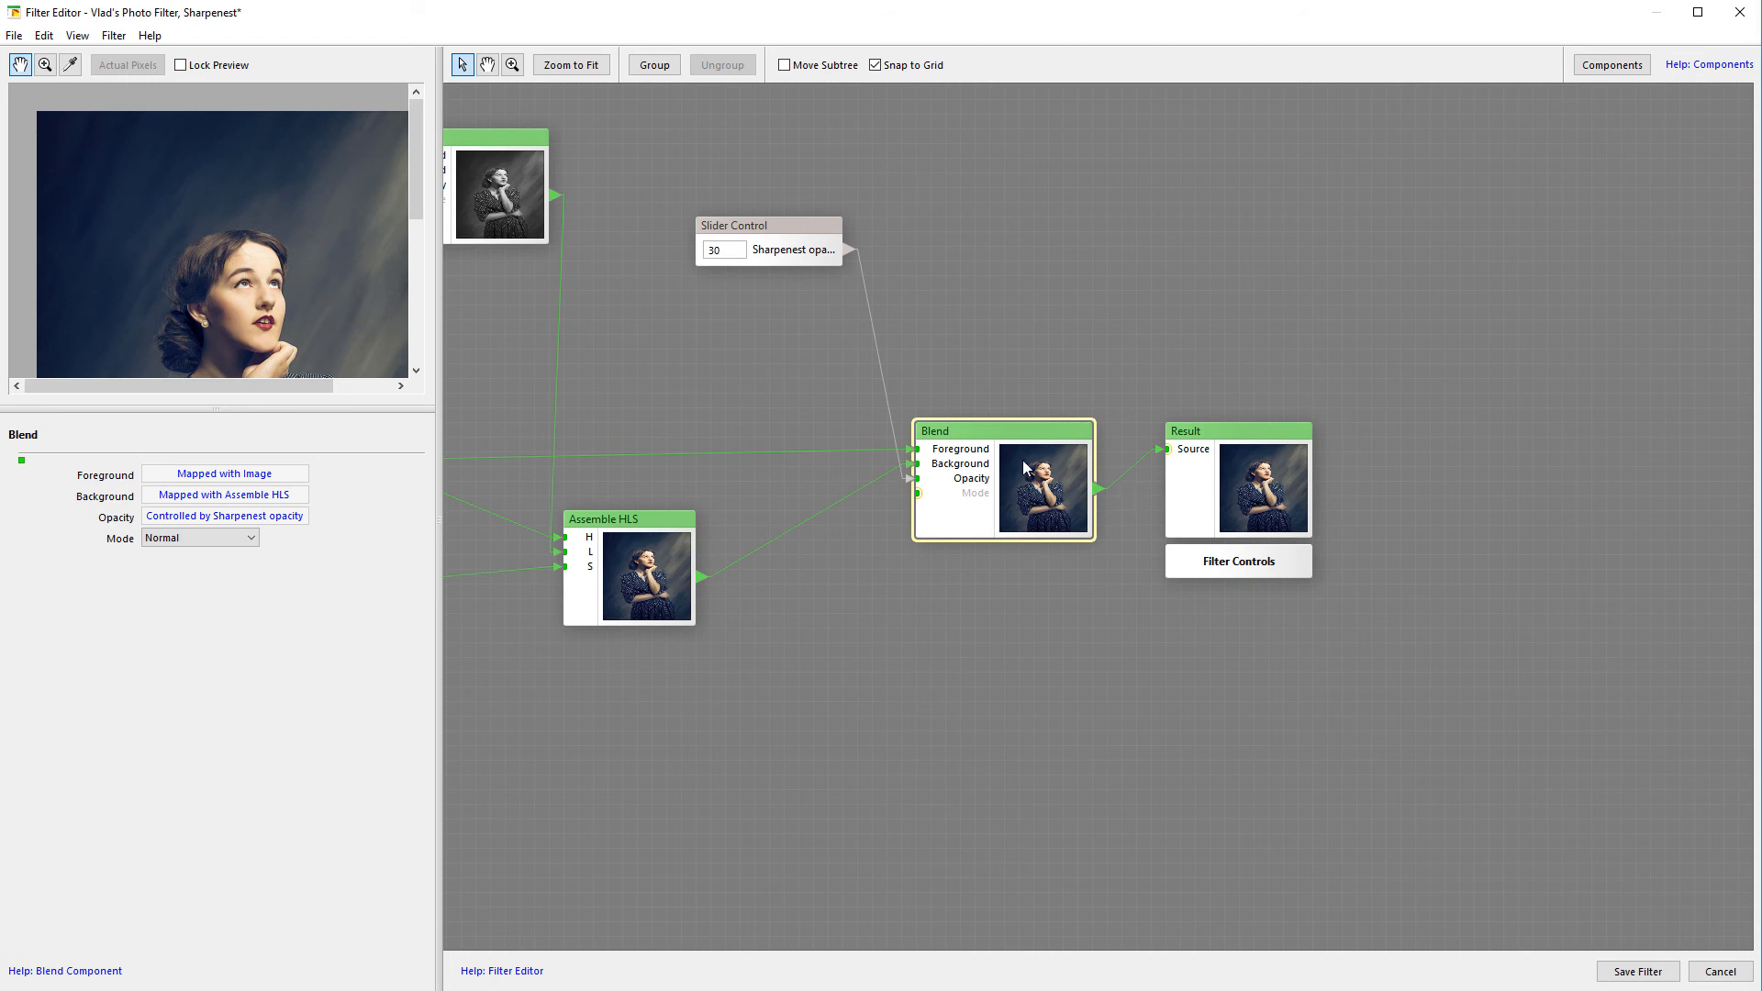
Step: Check the Result component's settings and close the Filter Editor to return to the main filter window
left_click(1242, 455)
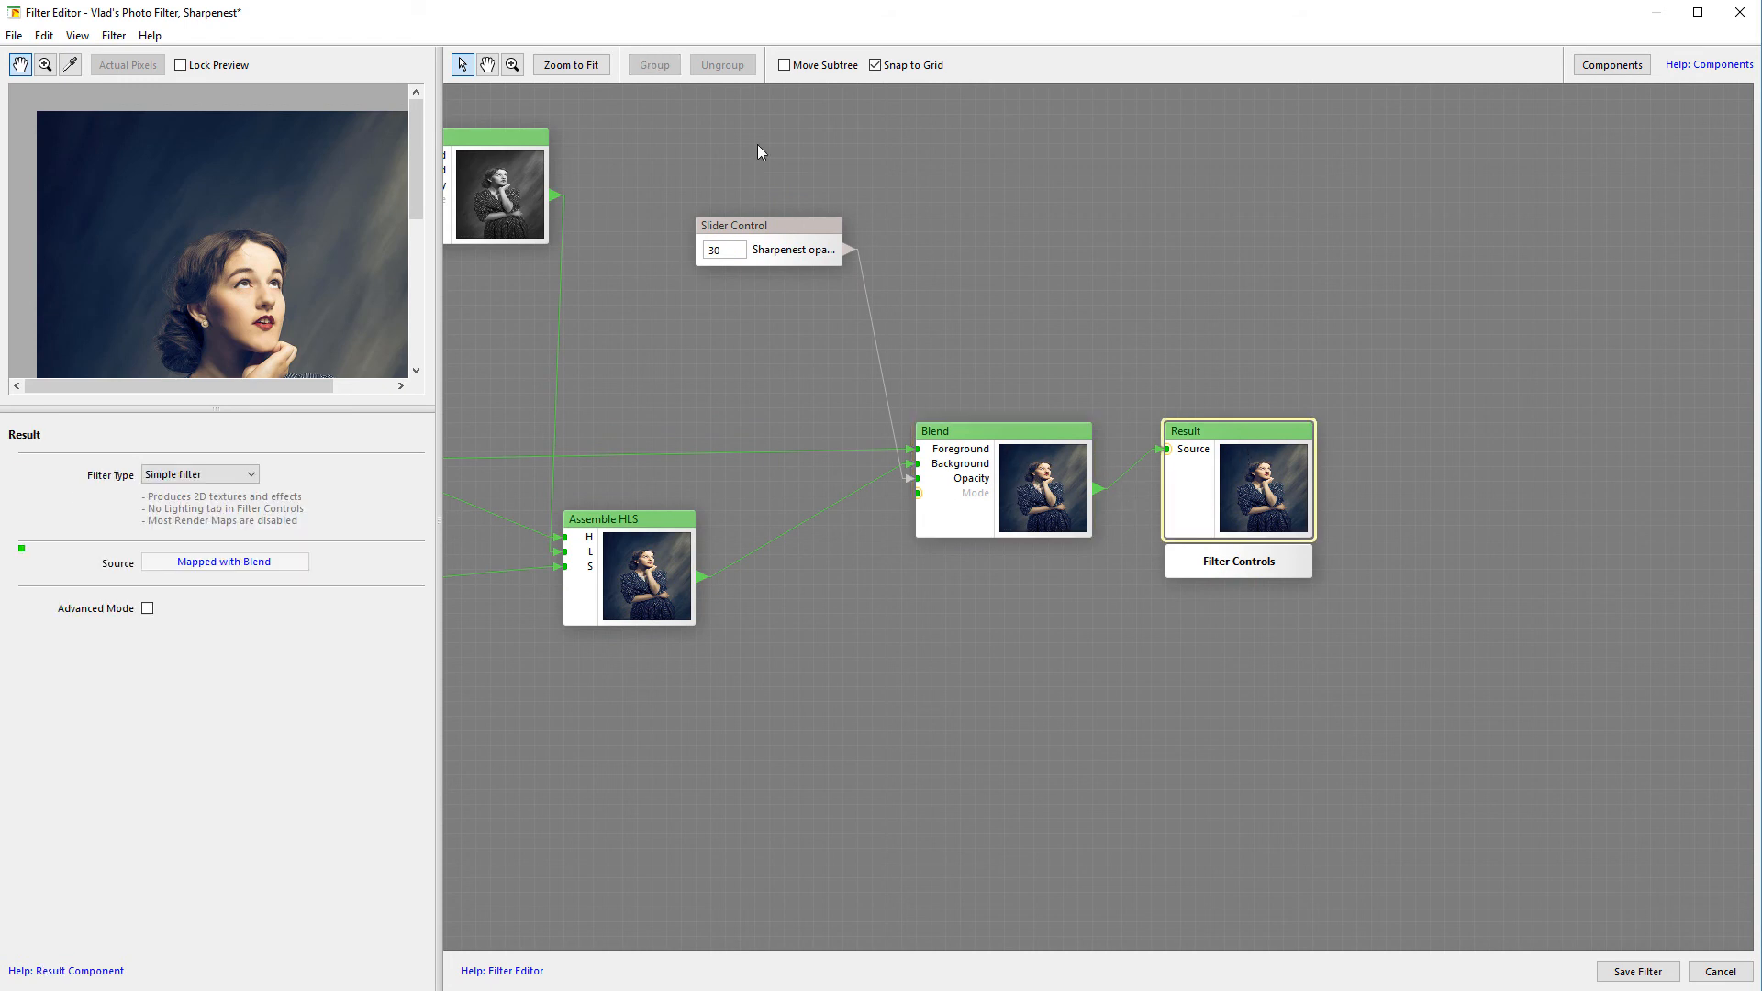
left_click(1676, 971)
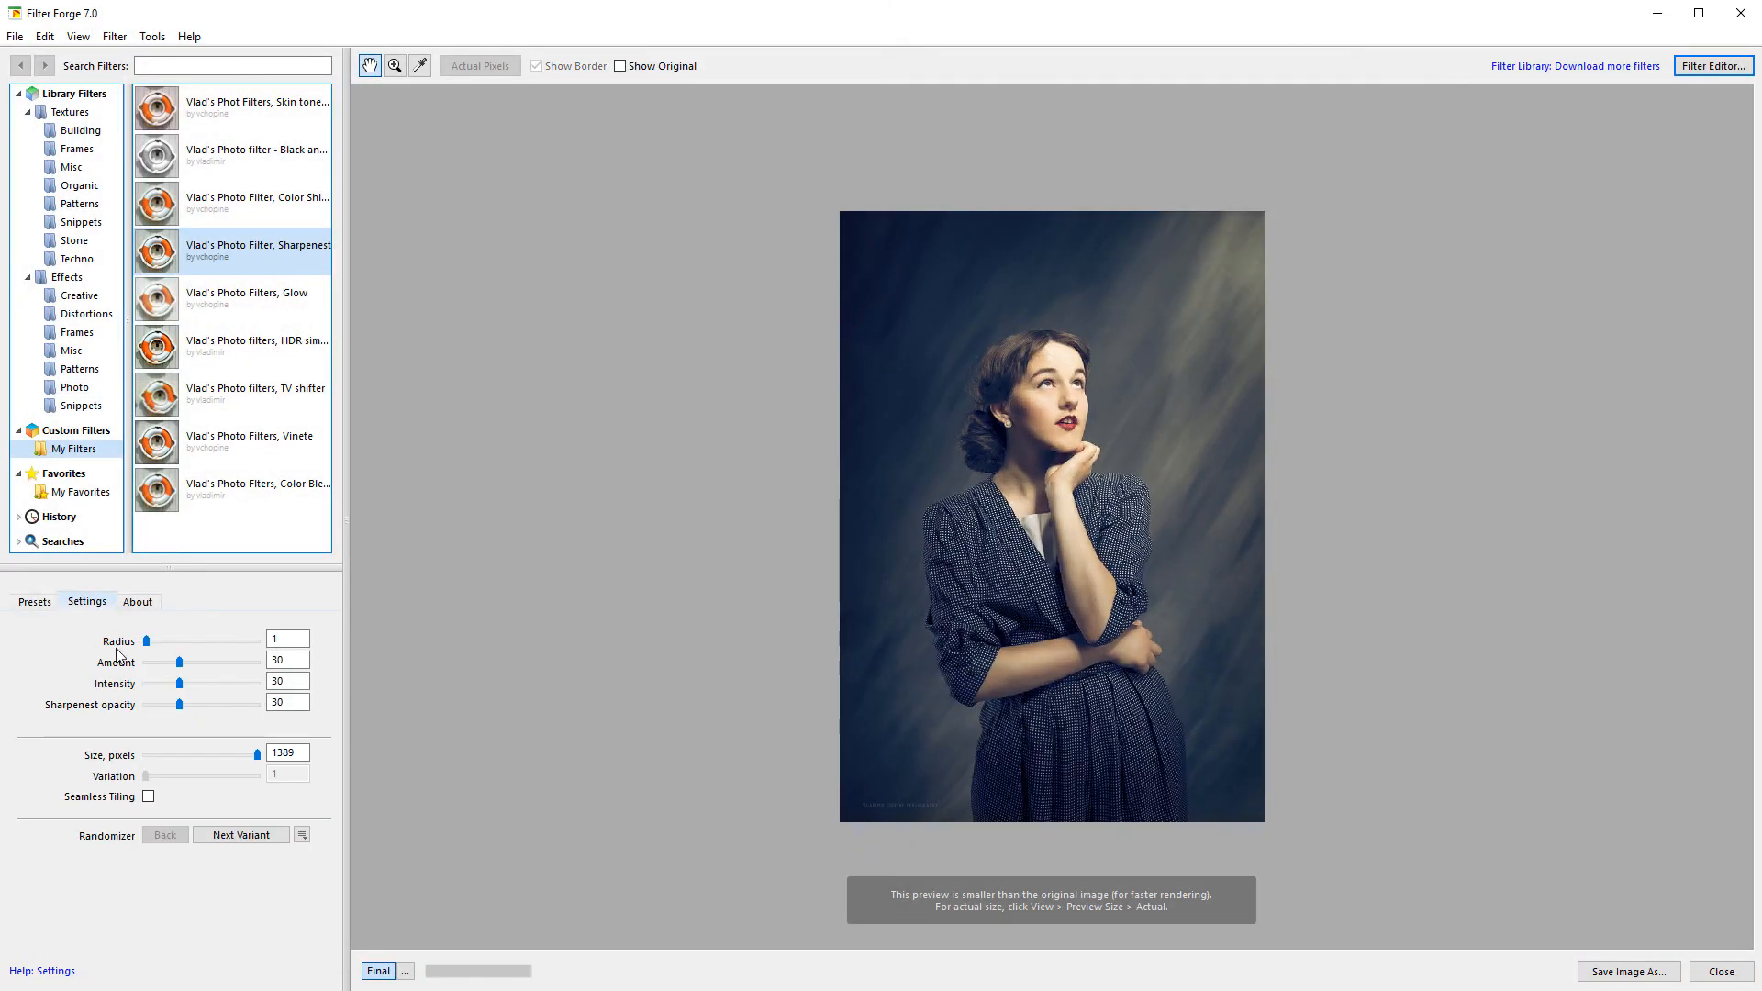
Step: Test the Sharpenest filter's Radius at 10 and 100, and settle on a Radius of 3
left_click(281, 640)
type("10")
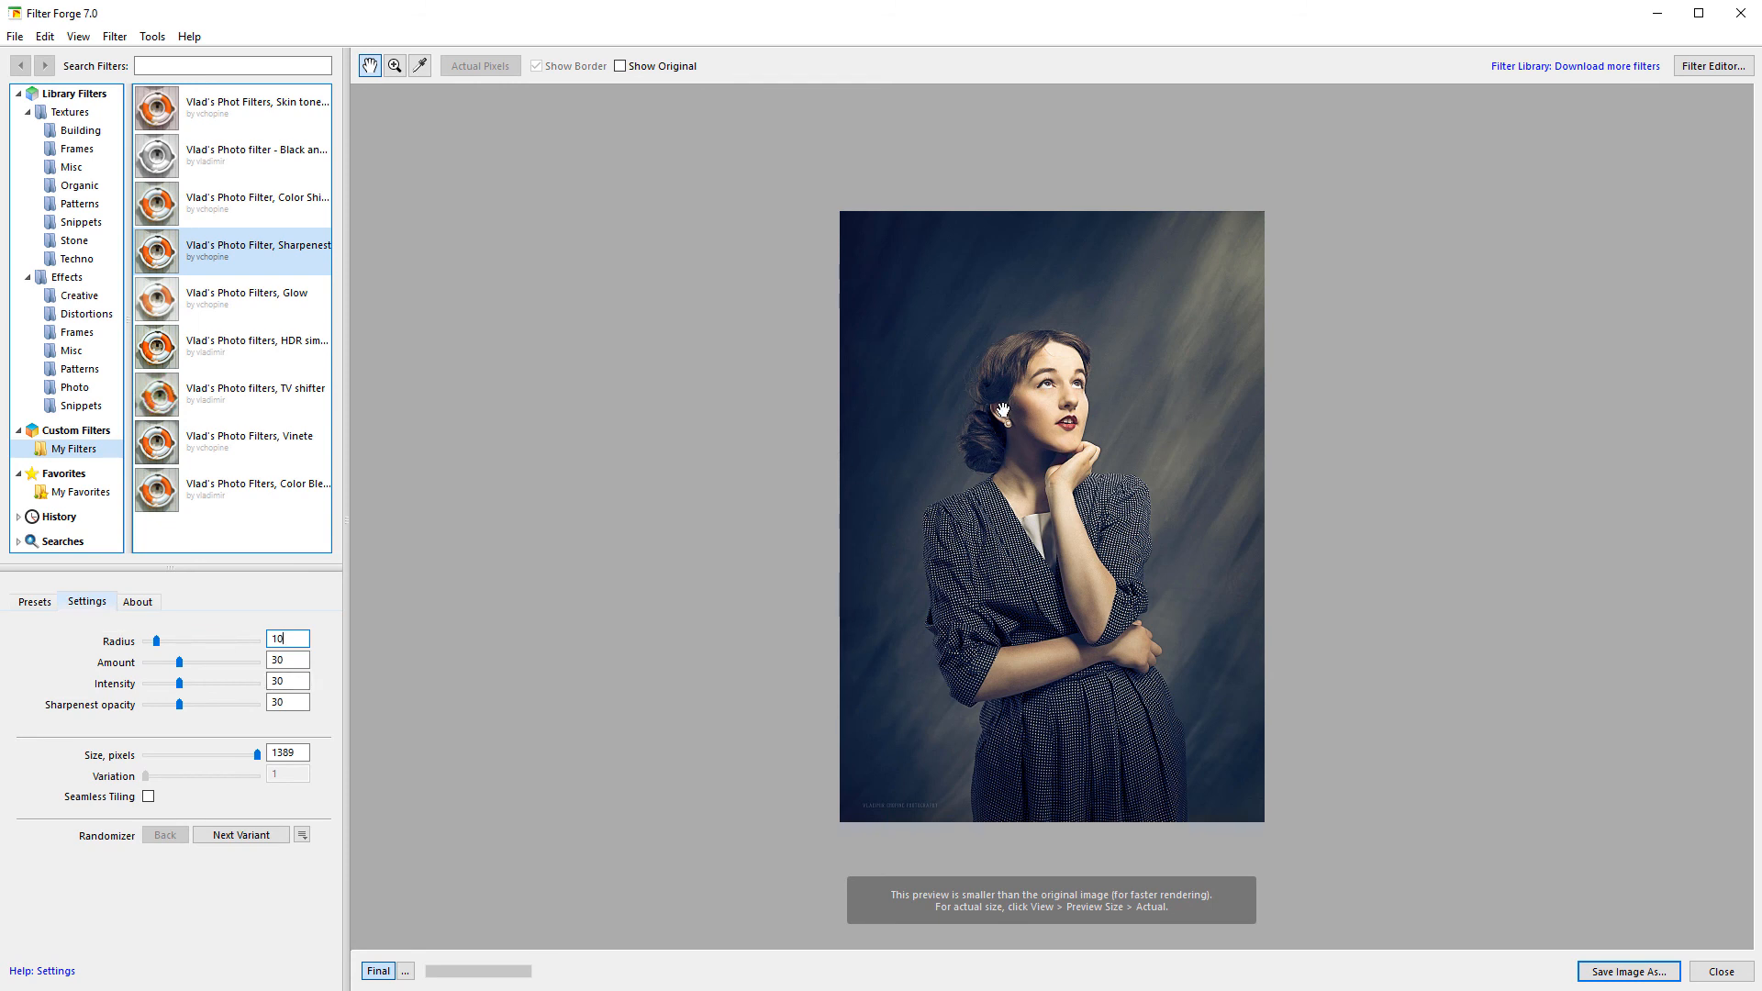
left_click_drag(157, 641, 268, 648)
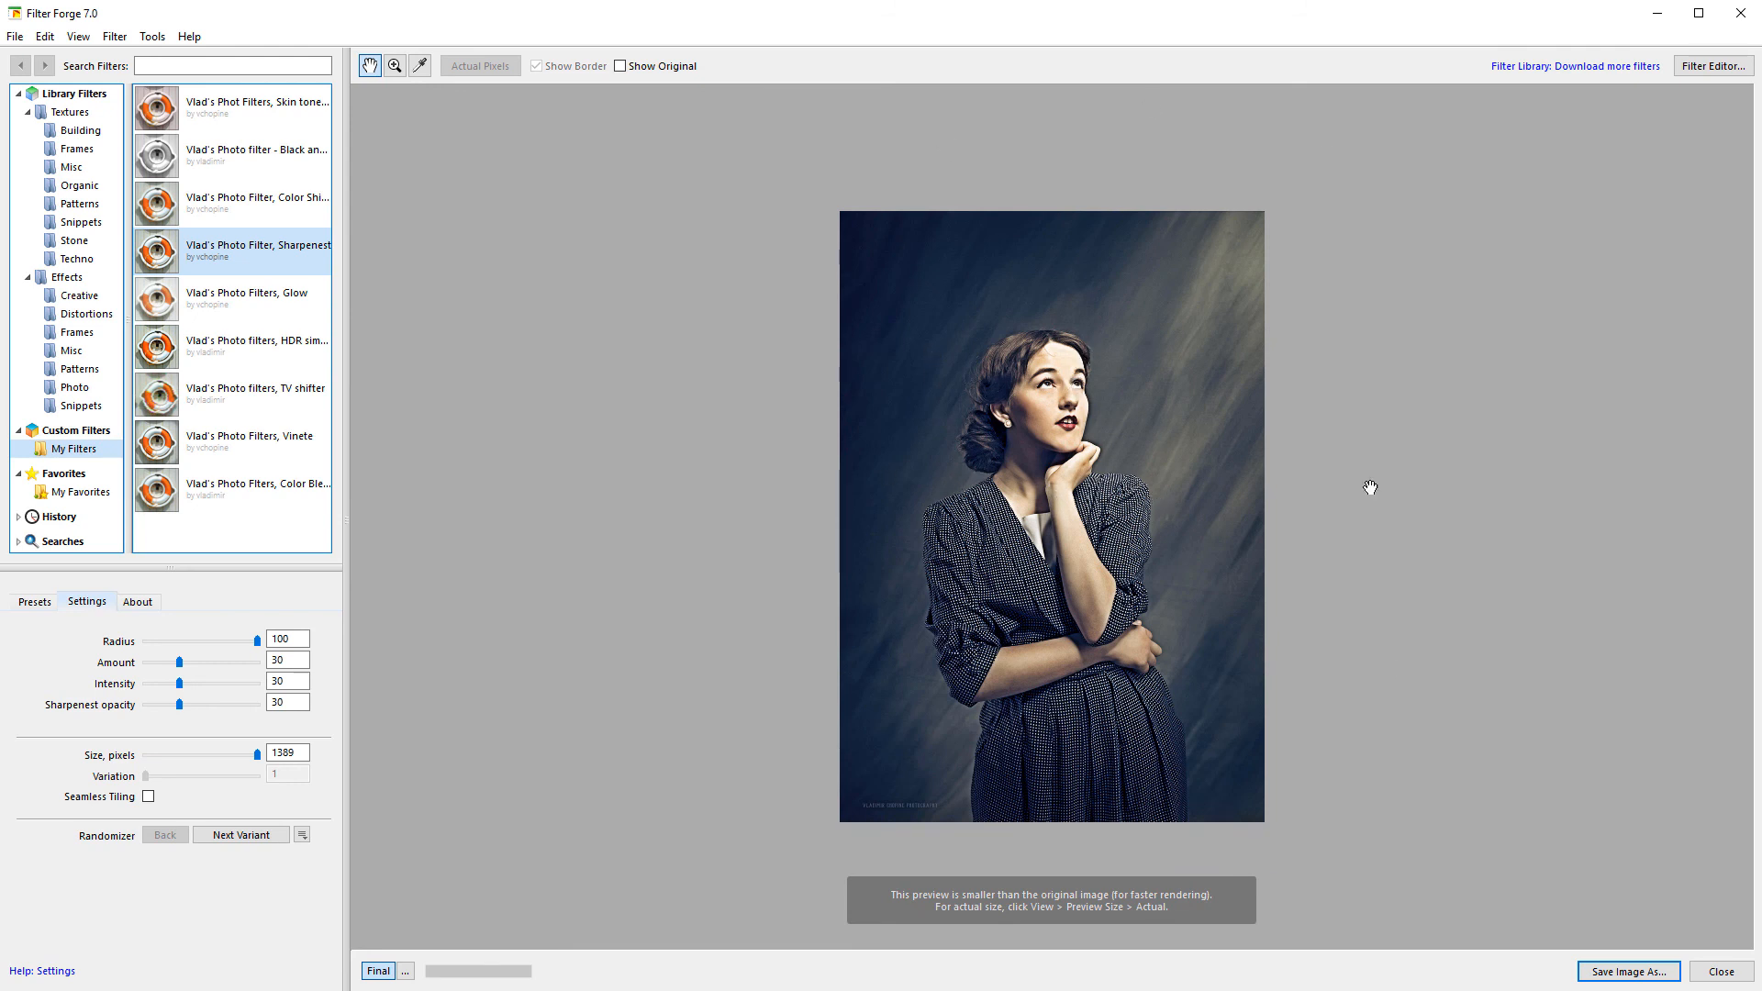
left_click_drag(258, 640, 139, 630)
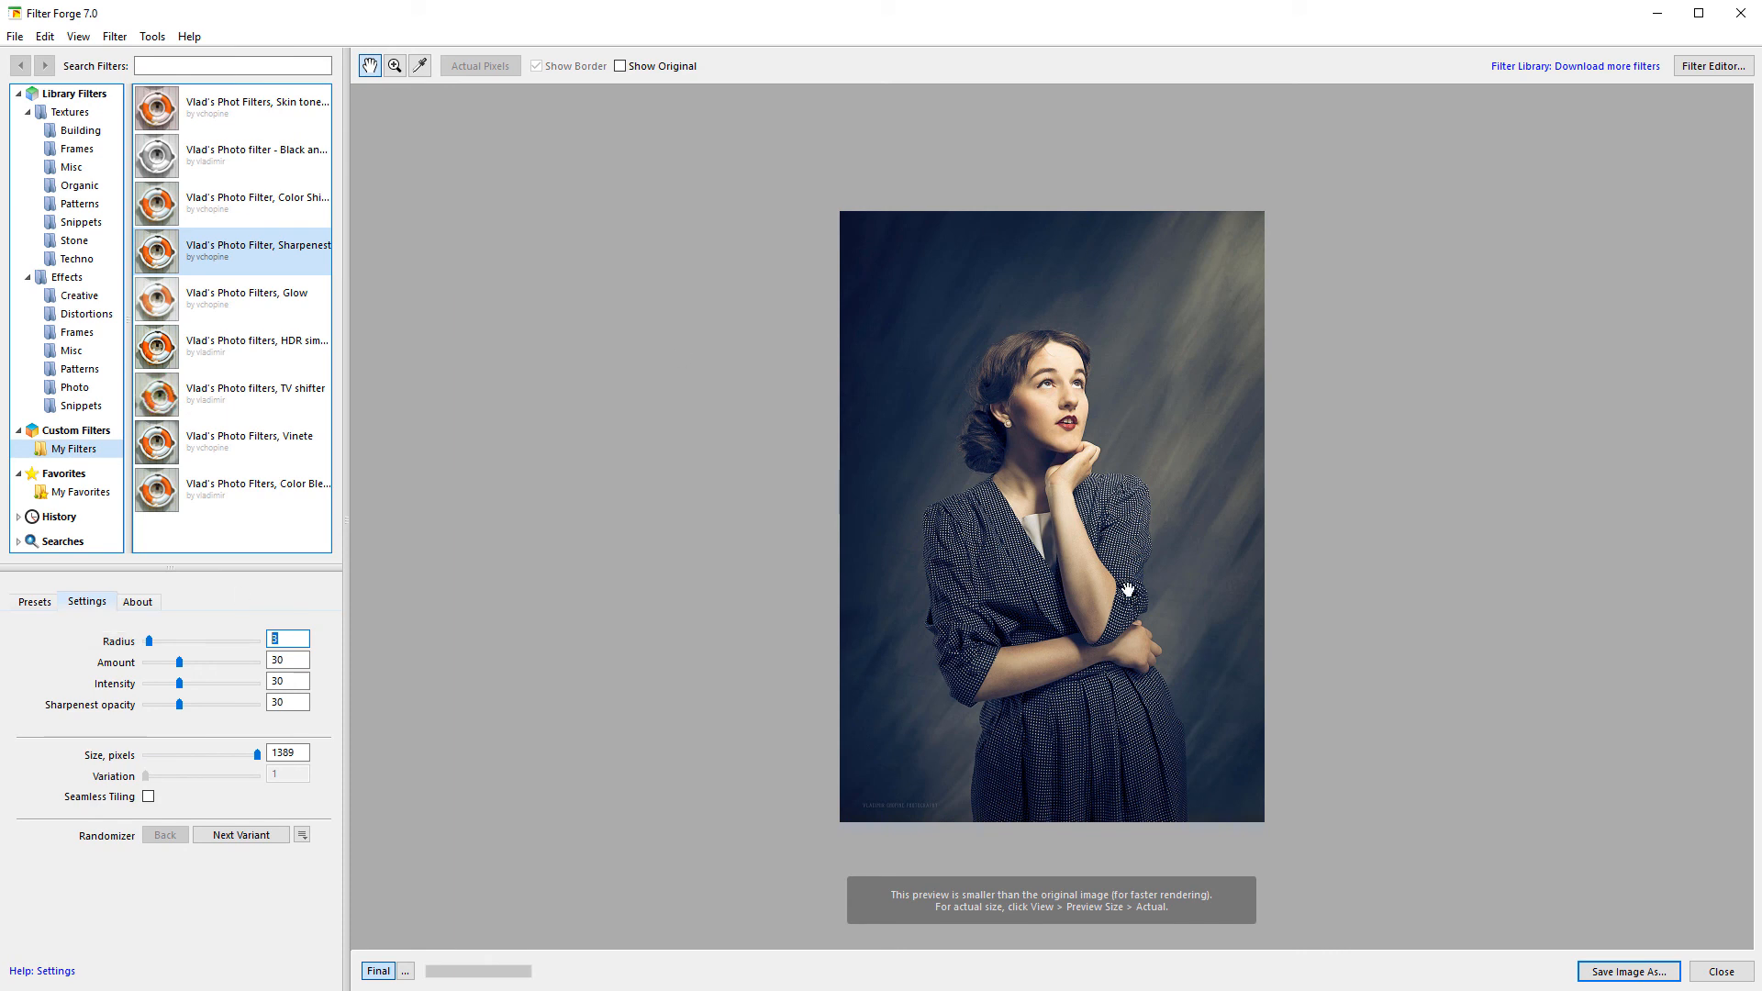
Step: Test Amount, Intensity and Sharpenest opacity at up to 100, and settle on 40, 46 and 22 respectively
left_click_drag(180, 663, 285, 671)
left_click_drag(255, 666, 192, 704)
left_click_drag(192, 706, 34, 707)
left_click_drag(209, 702, 356, 701)
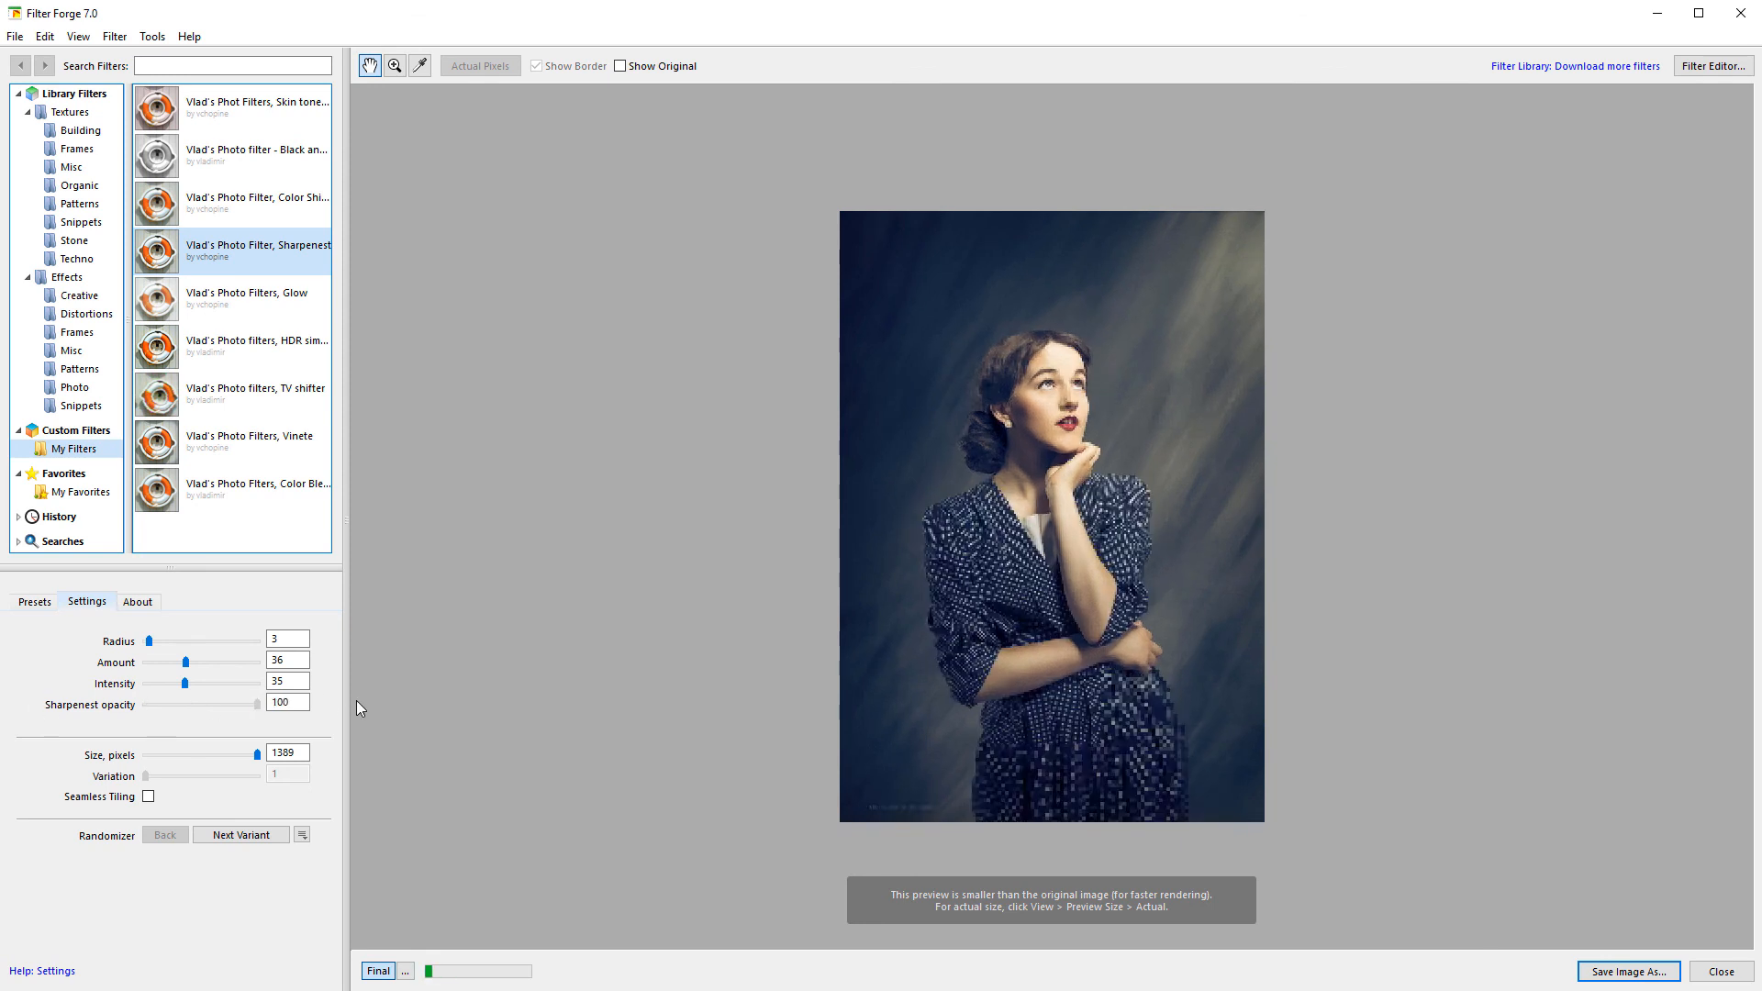
left_click_drag(206, 681, 351, 680)
left_click_drag(185, 662, 351, 661)
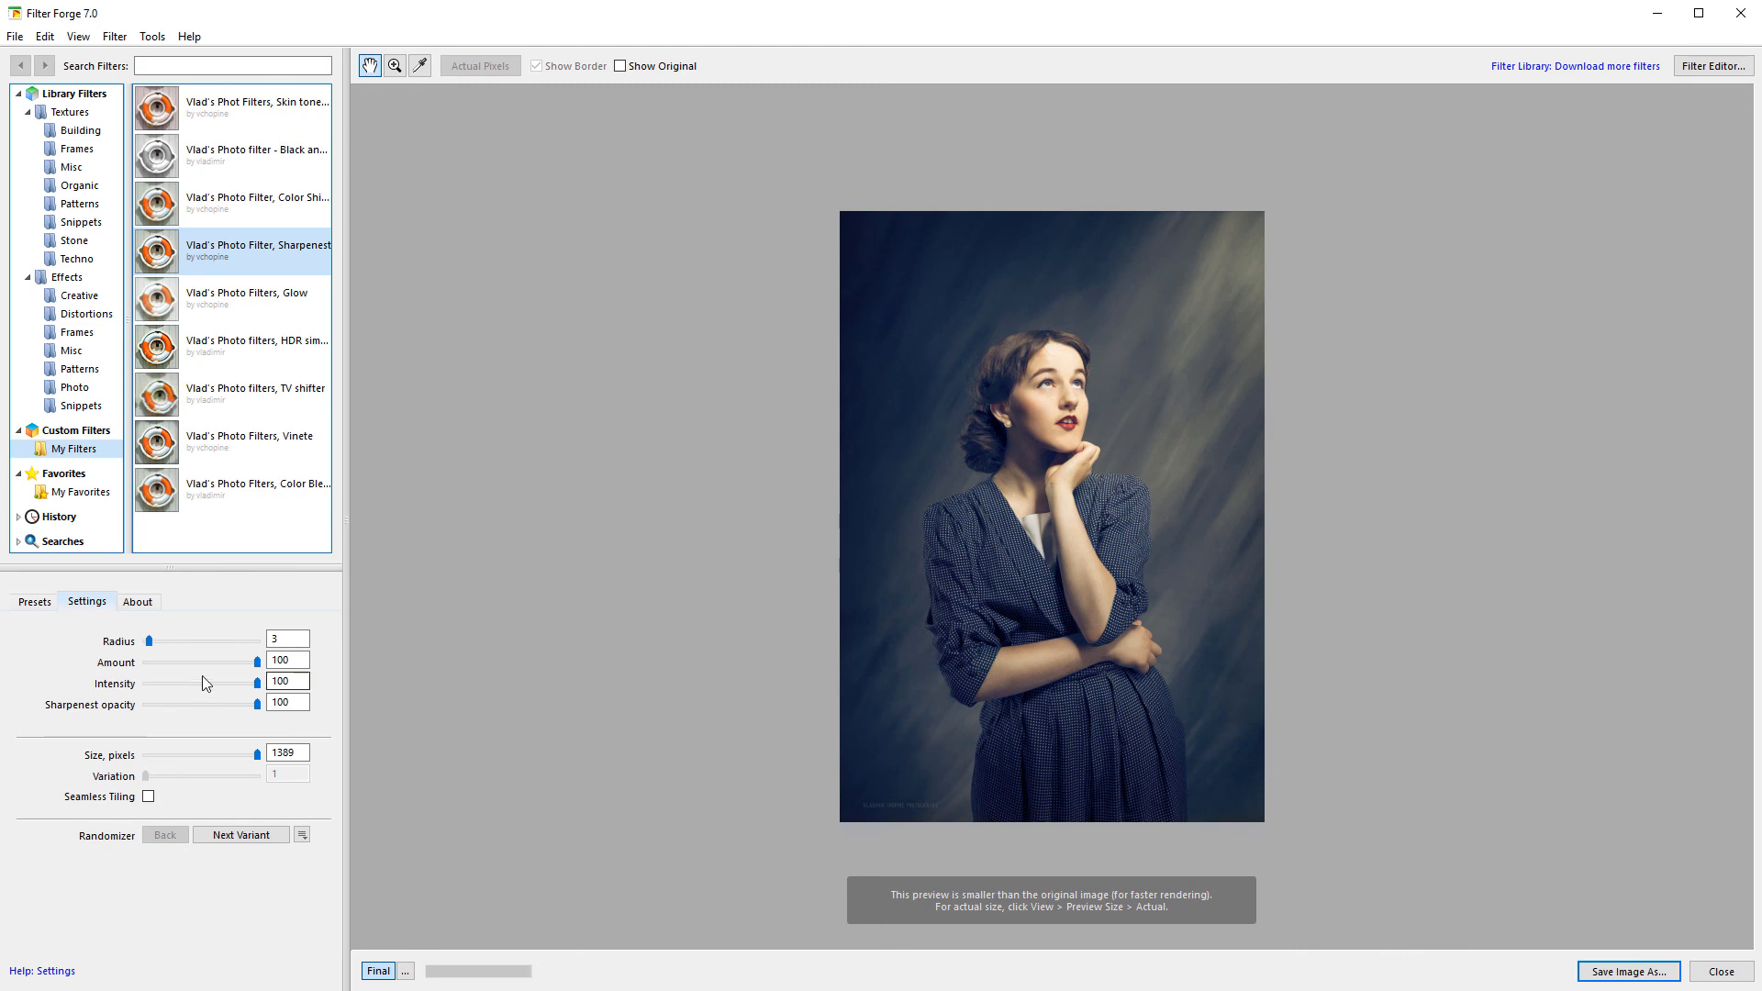
left_click_drag(257, 661, 167, 709)
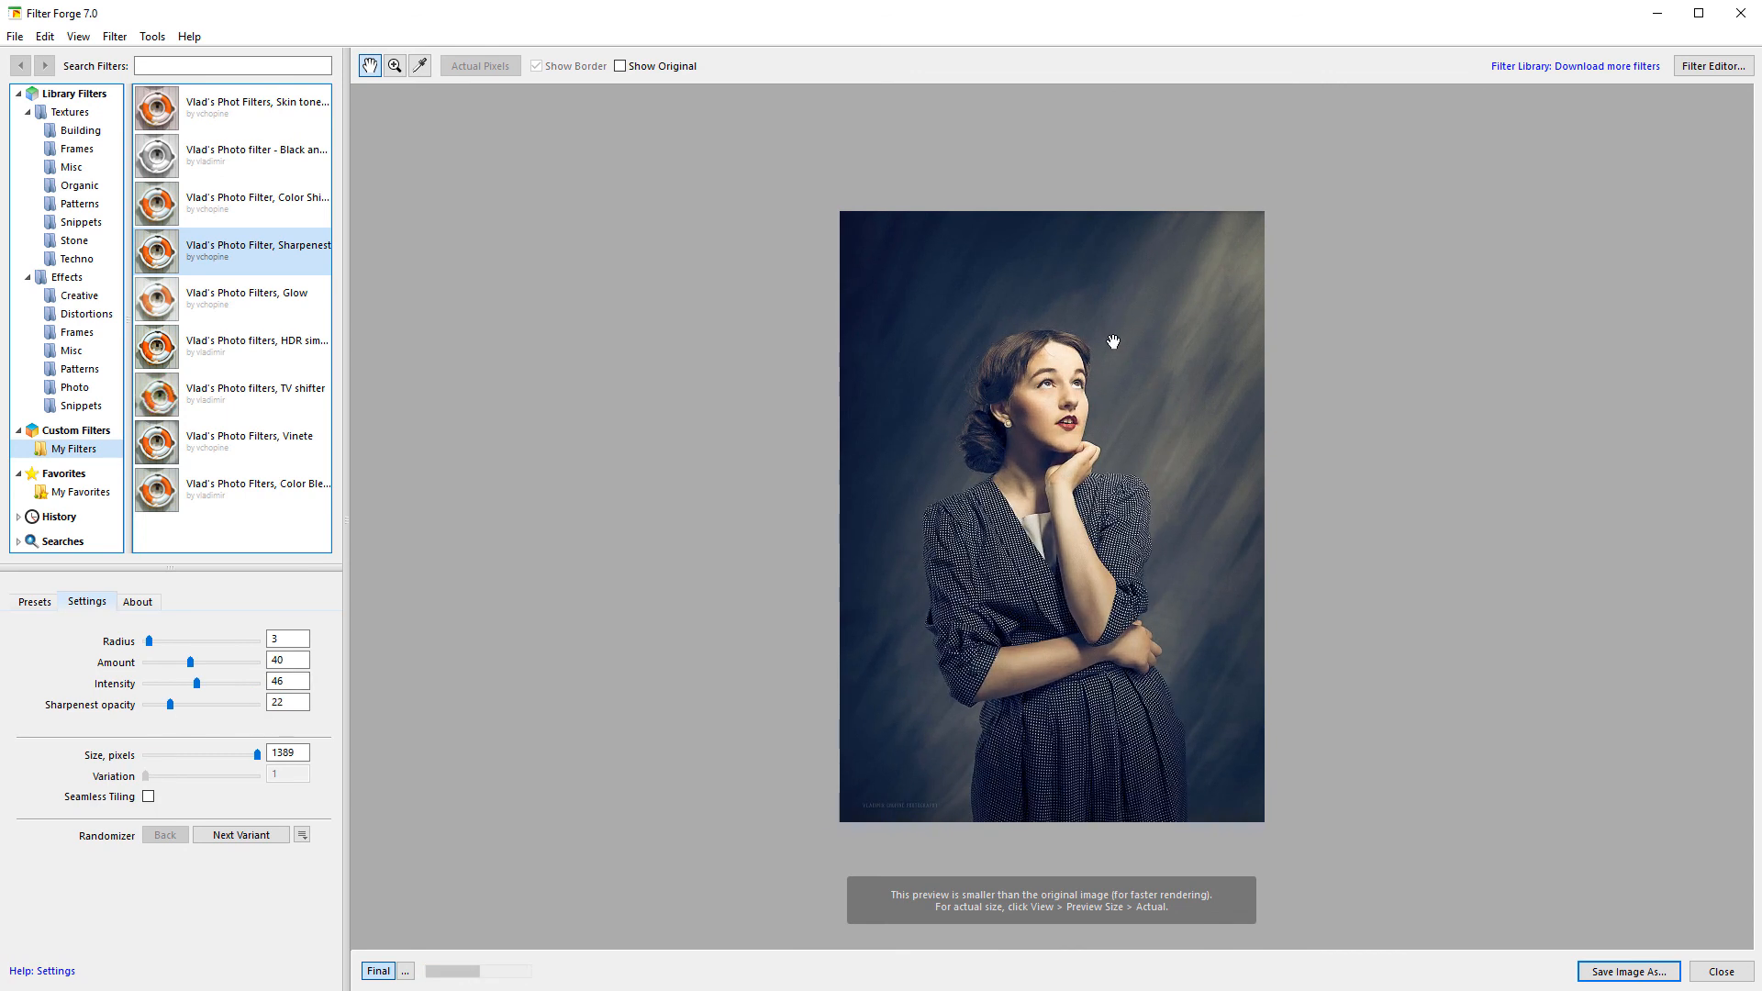